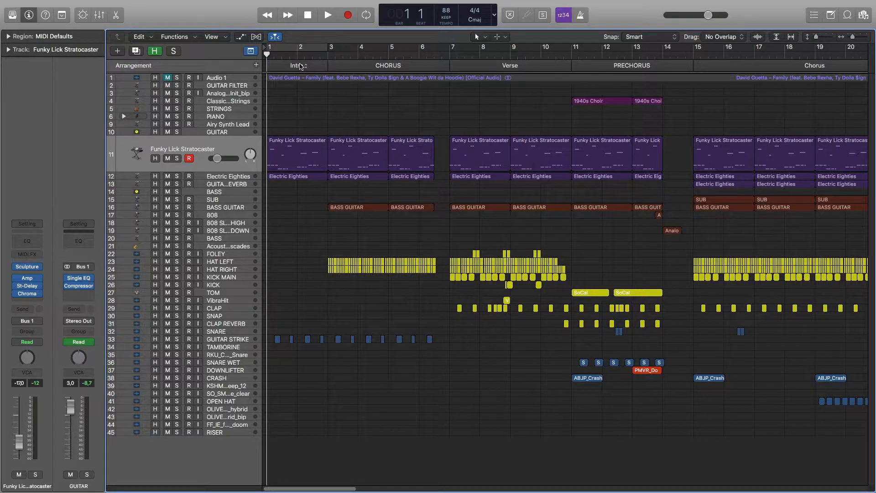
- Play back the intro of the full arrangement from bar 1, and stop playback
key("space")
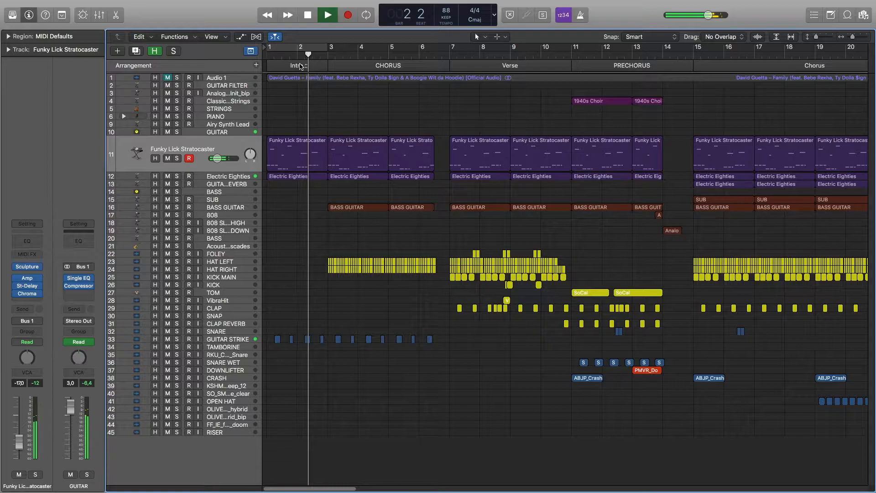
key("space")
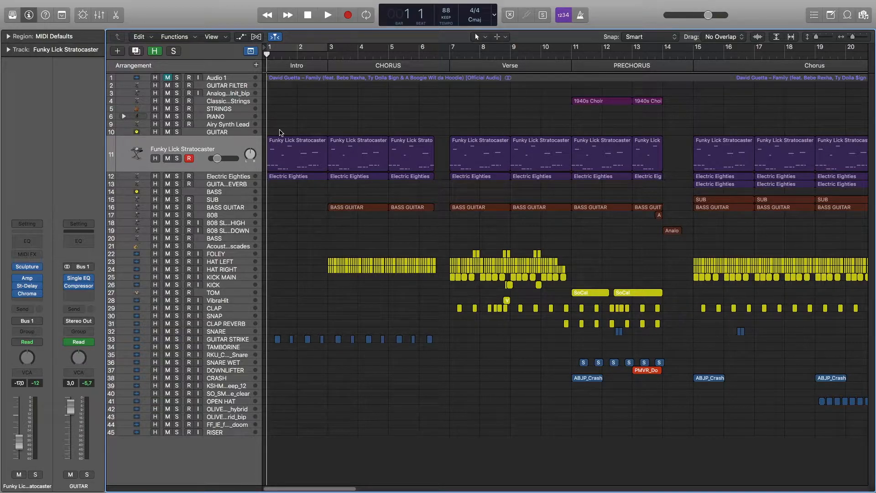
- Solo the Funky Lick Stratocaster track and audition its intro region with the notes shown in the Piano Roll
left_click(177, 158)
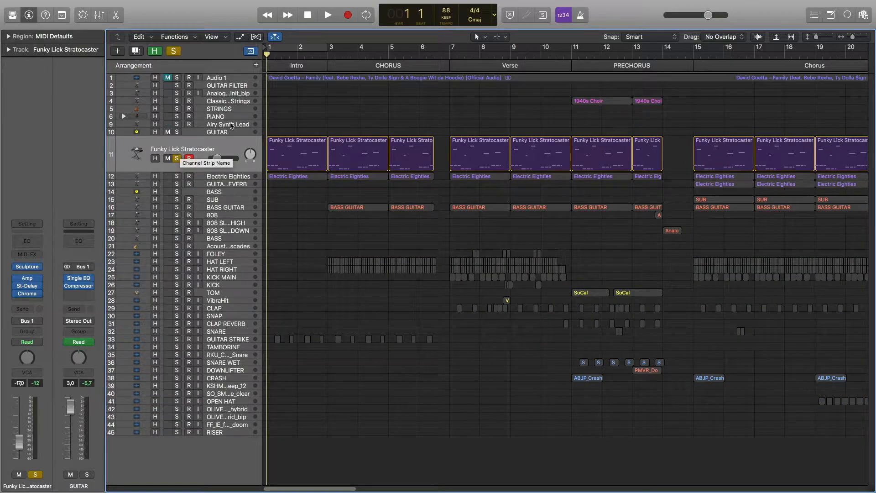
double_click(288, 153)
key("space")
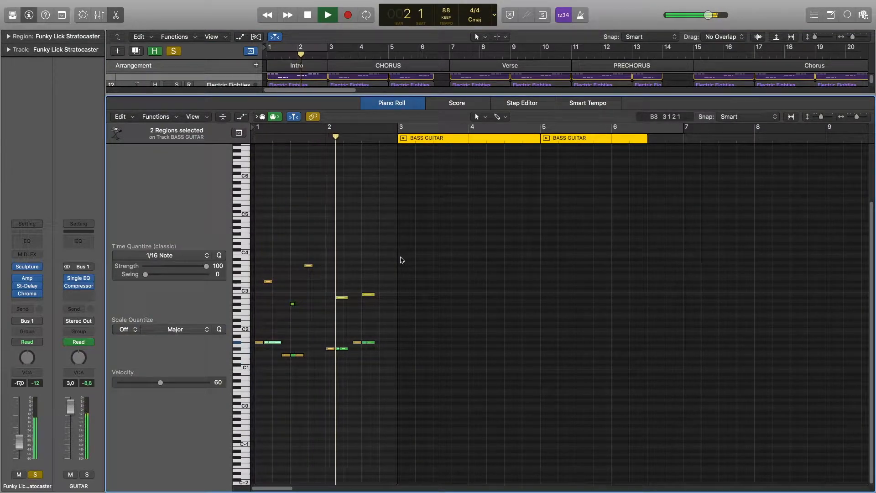
key("space")
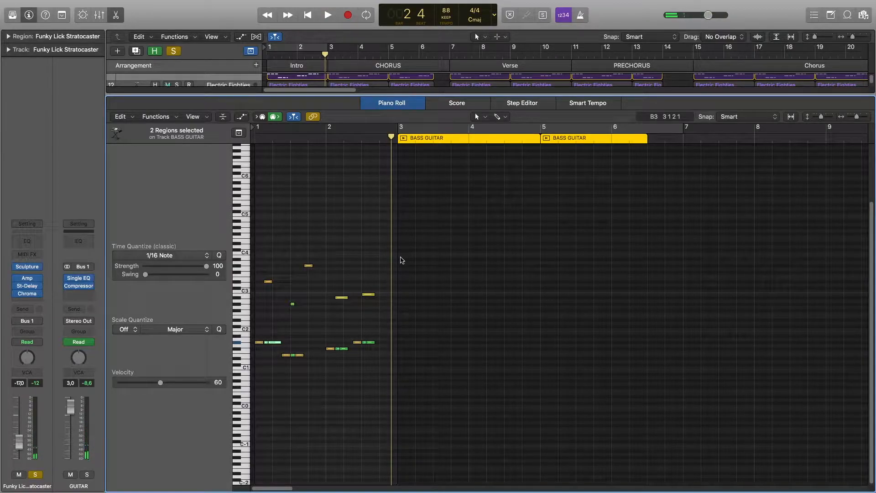
- Inspect the Sculpture instrument and its preset on the Funky Lick Stratocaster track, and close its window
key("v")
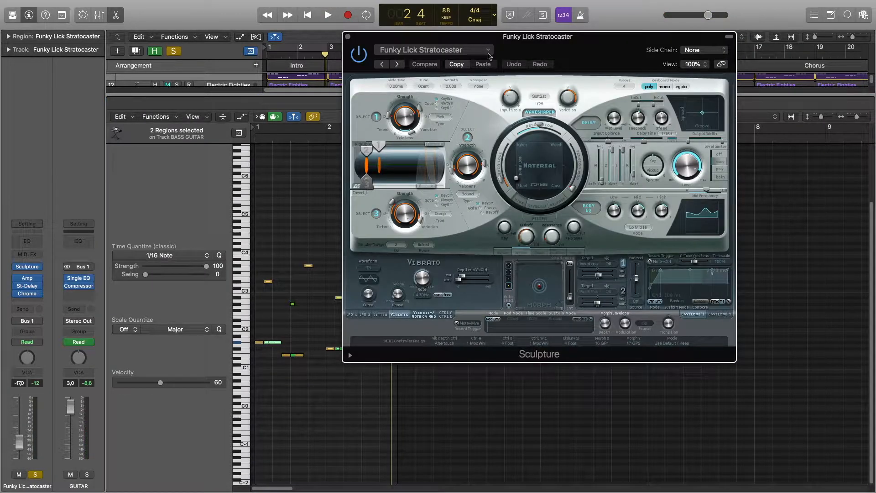
left_click_drag(538, 50, 551, 46)
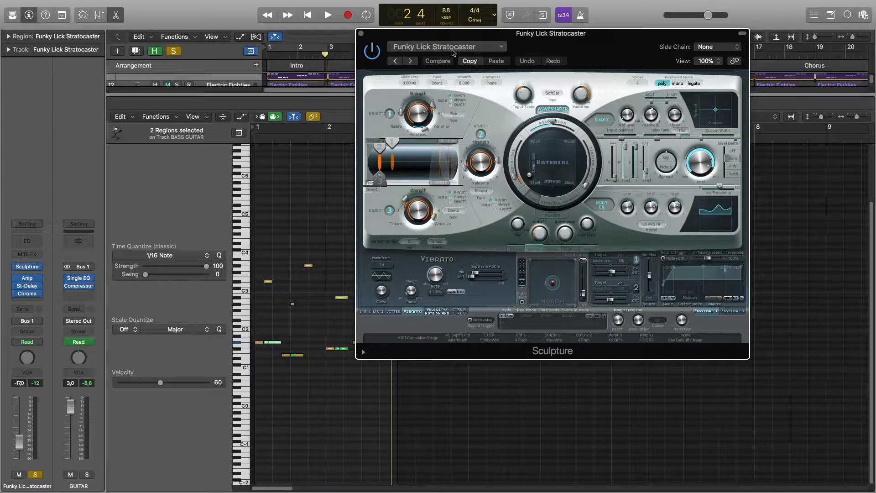
left_click(361, 33)
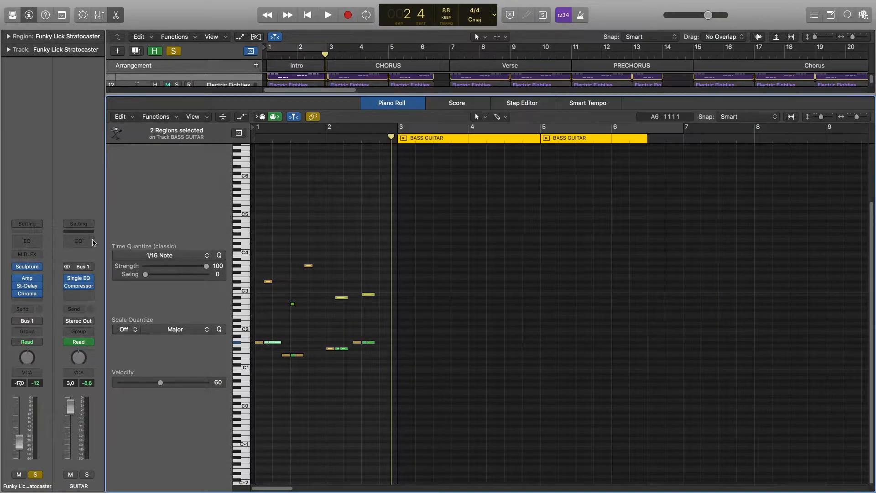
- Inspect the amp, Stereo Delay and ChromaVerb inserts on the Funky Lick Stratocaster track
left_click(28, 279)
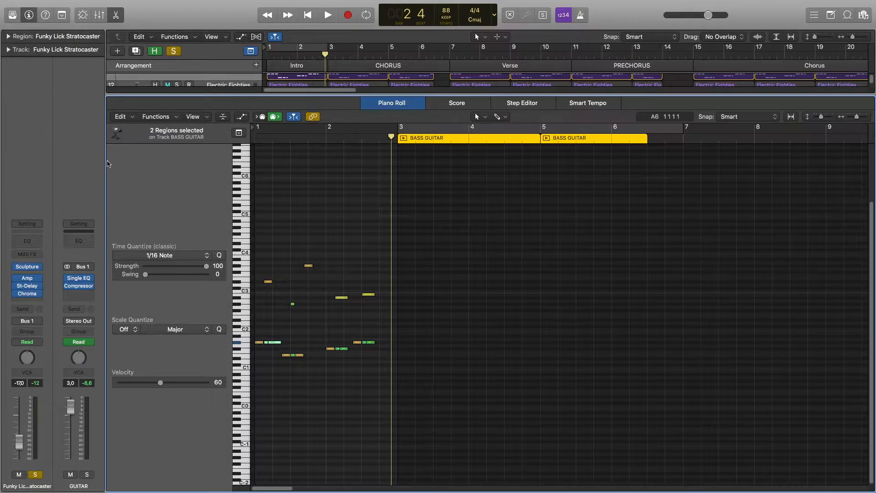
left_click(320, 24)
left_click(30, 287)
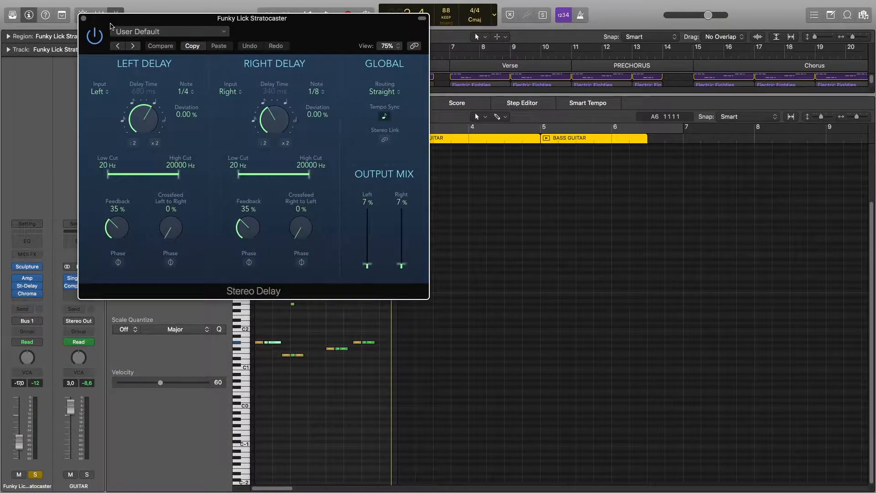
left_click(84, 20)
left_click(28, 294)
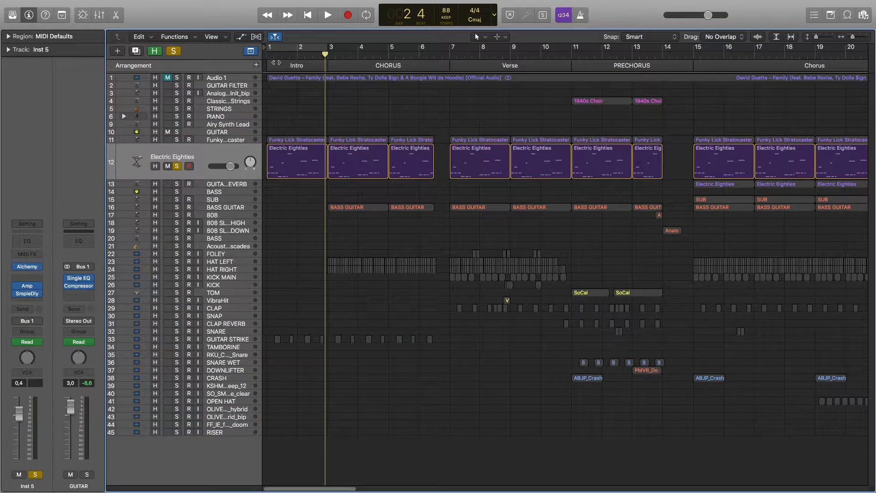
- Audition the soloed Electric Eighties track from bar 1 through the intro
left_click(268, 56)
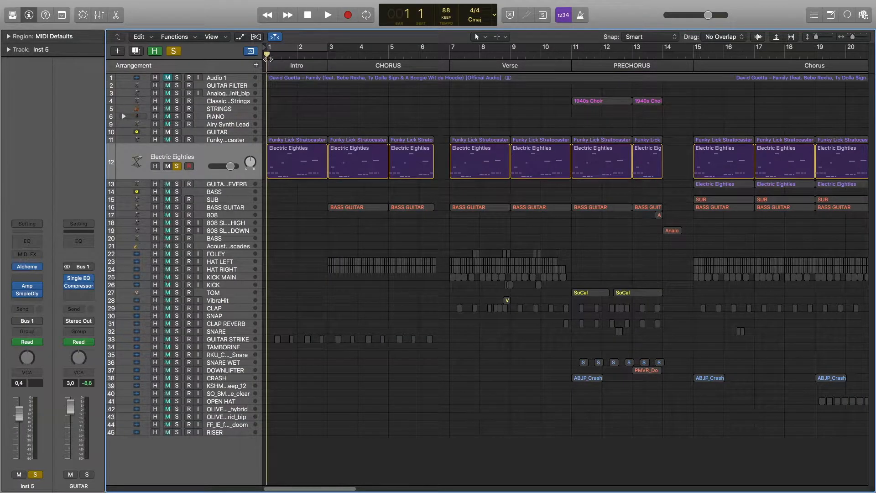
key("space")
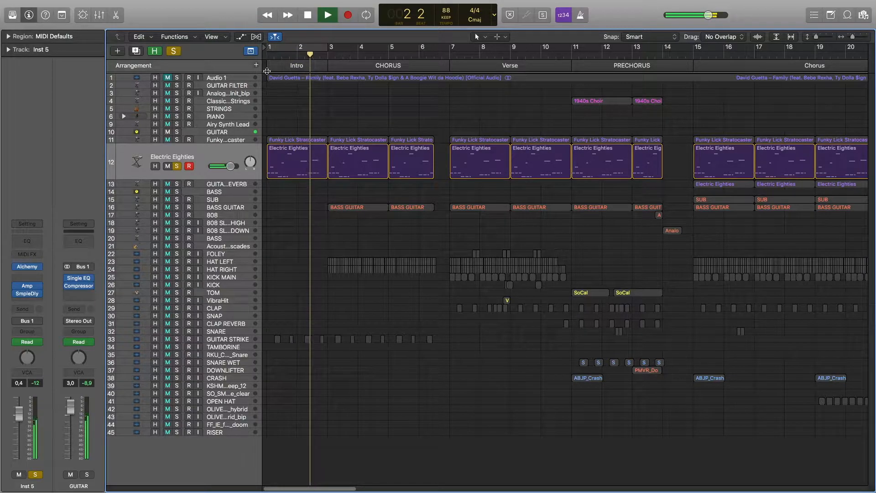
key("space")
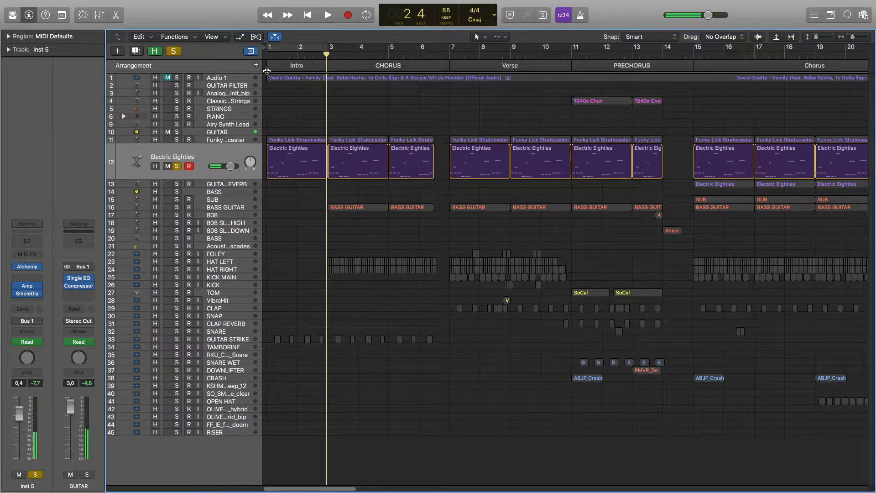
- Inspect the Alchemy instrument and the Amp Designer and Sample Delay settings on the Electric Eighties track
left_click(29, 267)
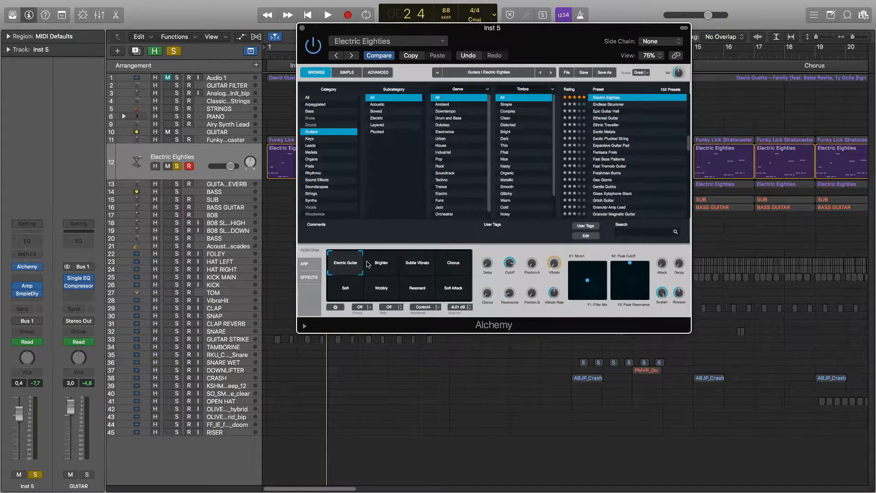
left_click(27, 286)
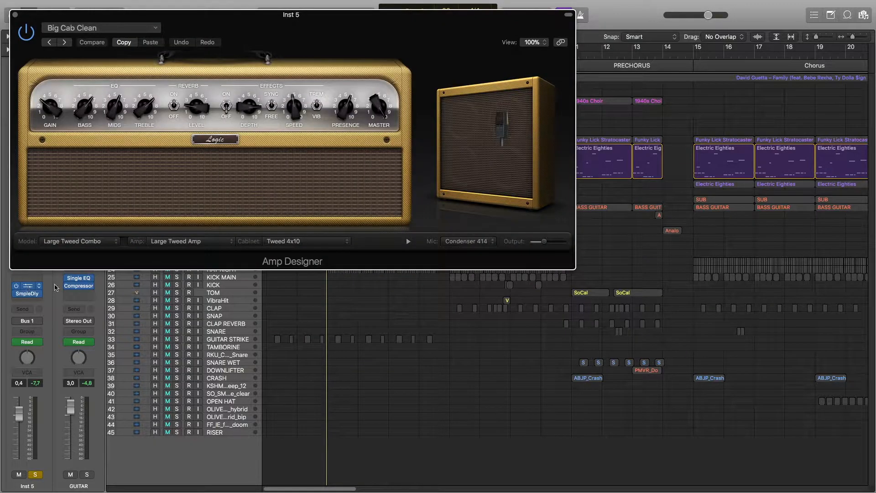
left_click_drag(199, 21, 480, 13)
left_click(299, 6)
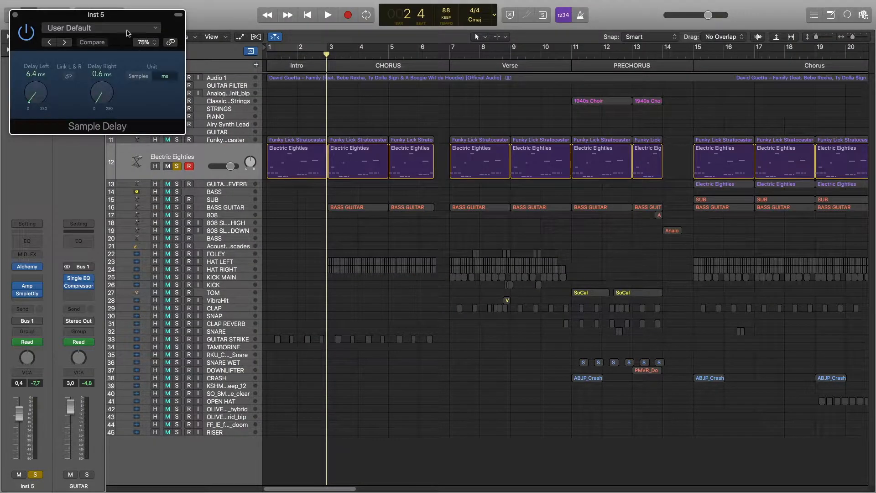
left_click_drag(137, 15, 311, 61)
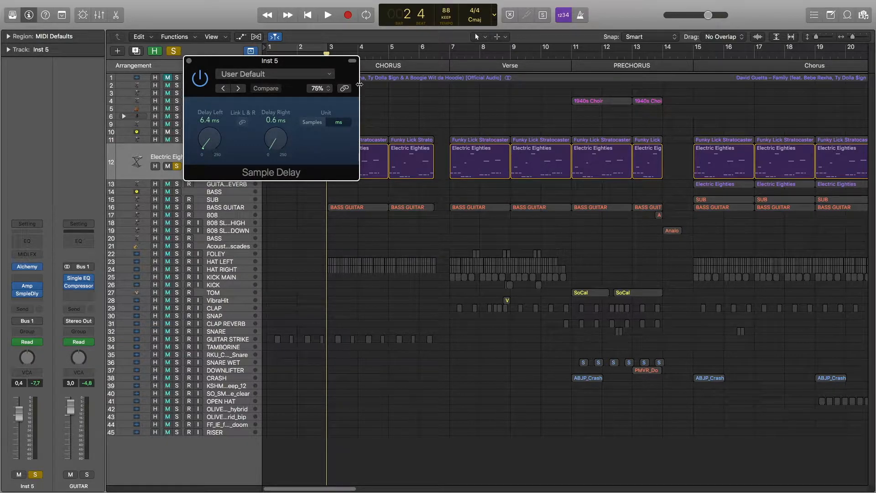
left_click(189, 61)
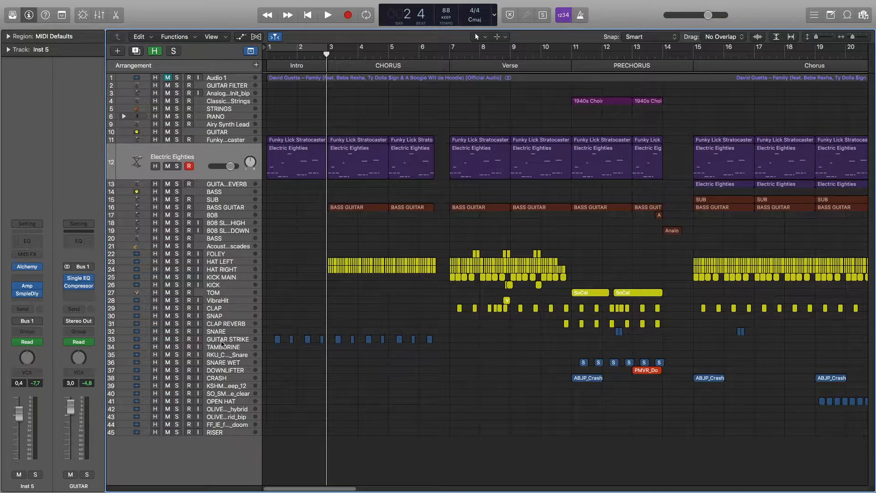
- Solo the GUITAR STRIKE track and audition it from bar 1
left_click(222, 340)
left_click(177, 330)
key("Return")
key("space")
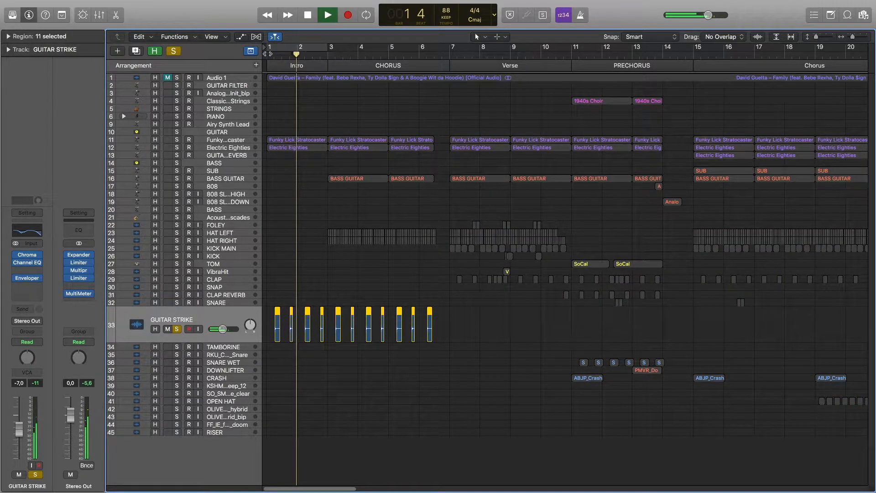
key("space")
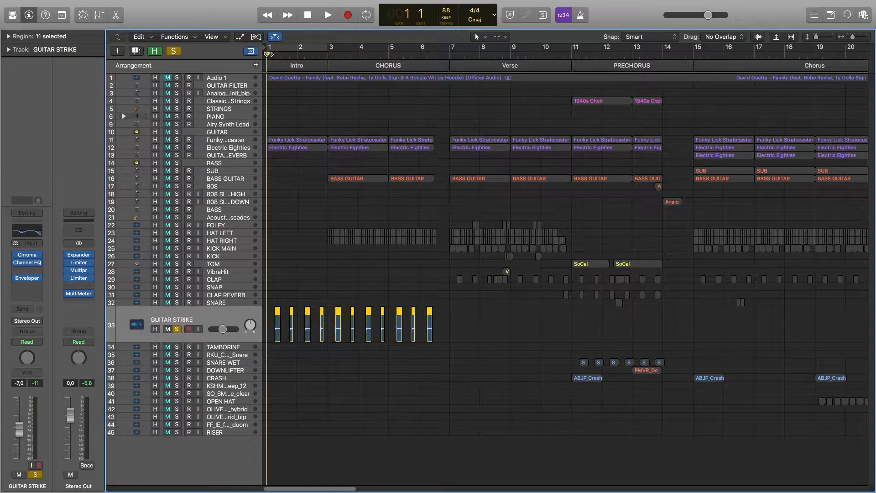
- Inspect the ChromaVerb output EQ and details and the Enveloper settings on the GUITAR STRIKE track
left_click(27, 254)
left_click_drag(362, 48, 399, 54)
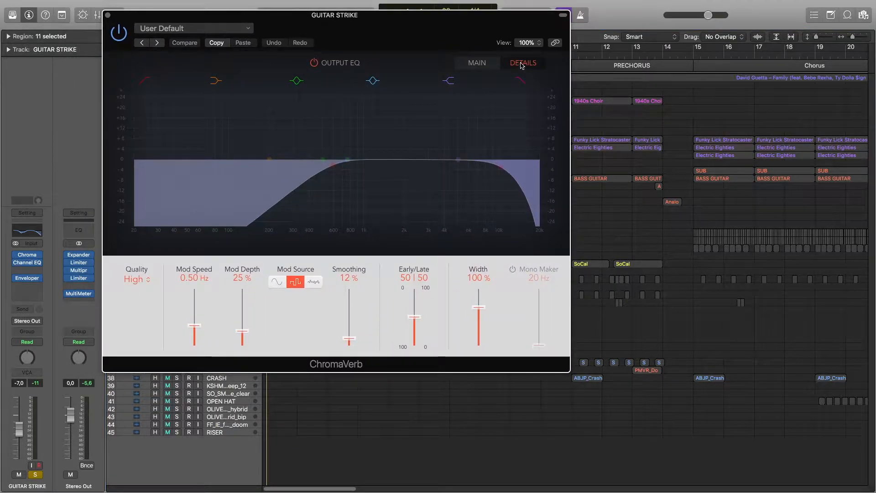
left_click(482, 64)
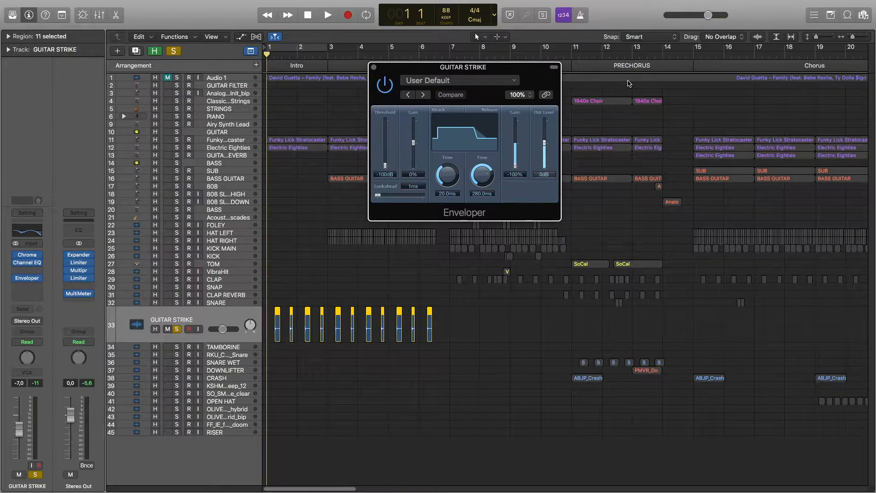
left_click(375, 70)
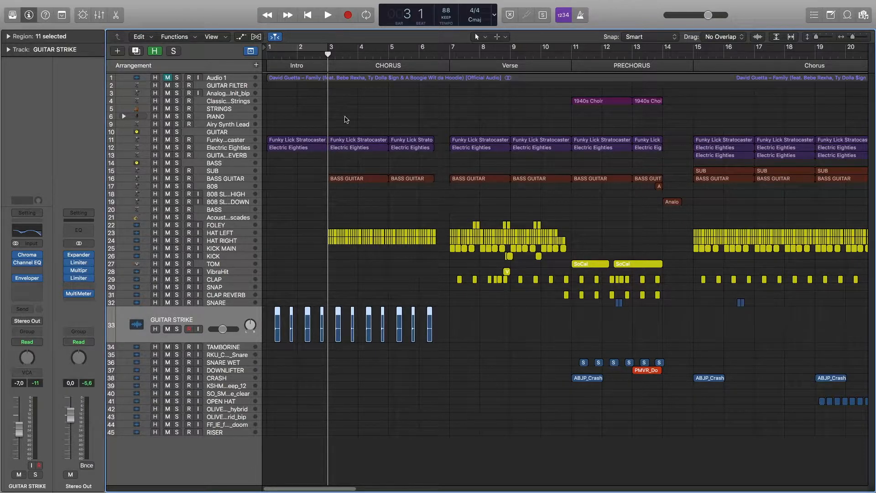
- Audition the soloed BASS GUITAR chorus regions in the Piano Roll, examine the short repeated notes, and close the editor
left_click(324, 180)
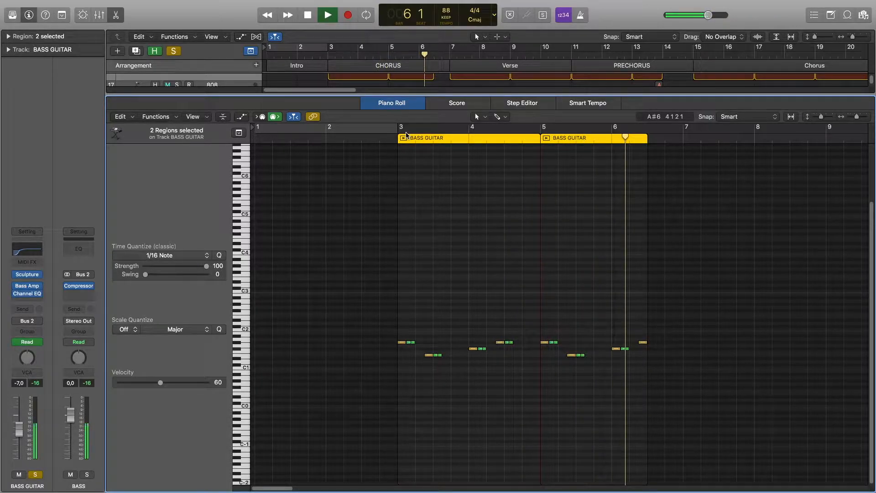
key("space")
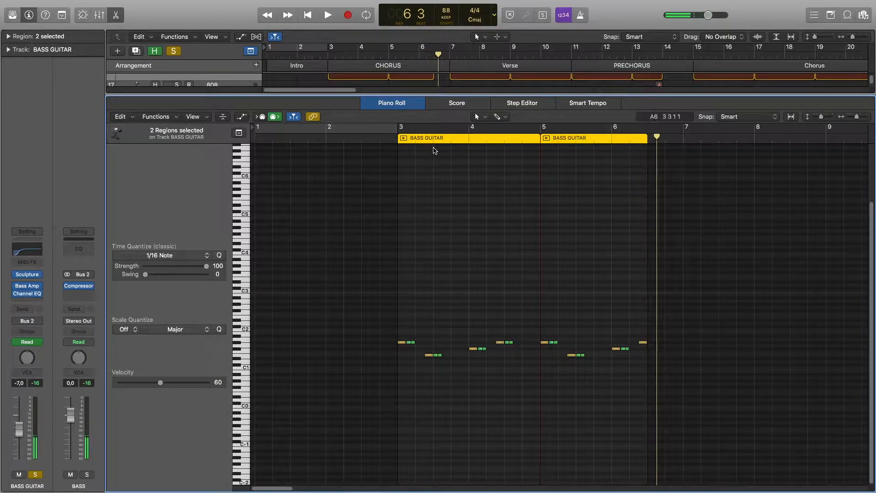
left_click_drag(420, 337, 410, 349)
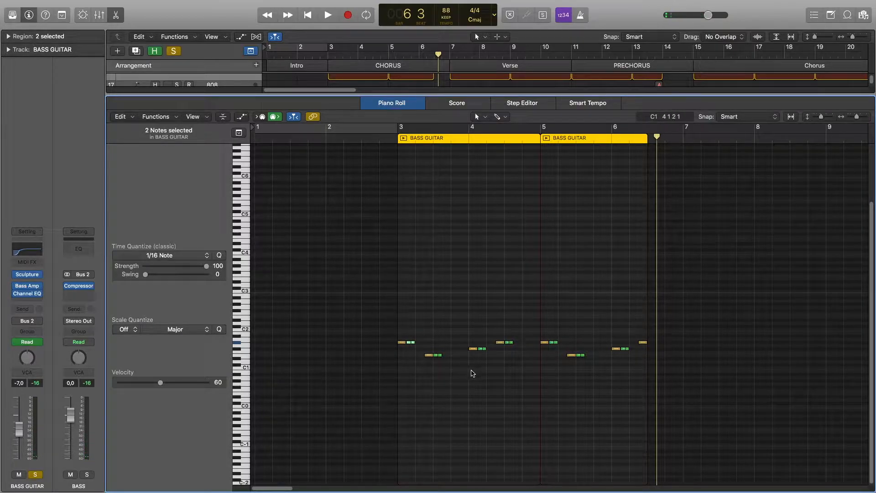
left_click(411, 338)
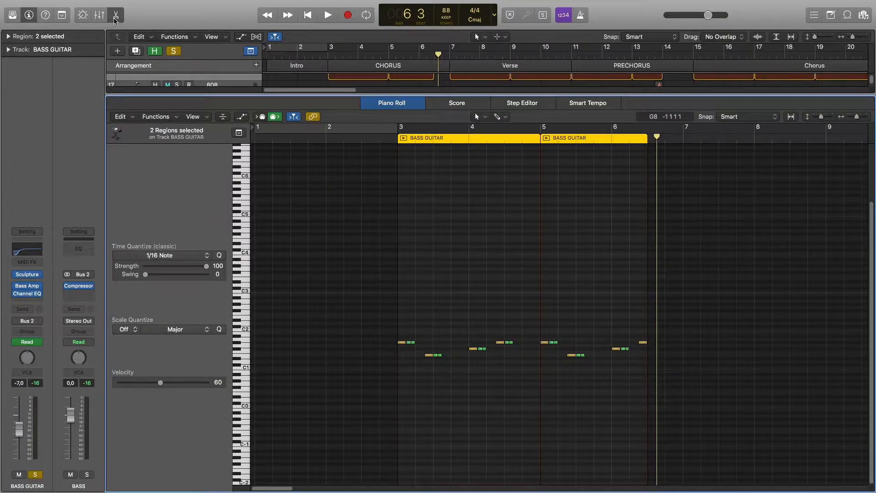
key("p")
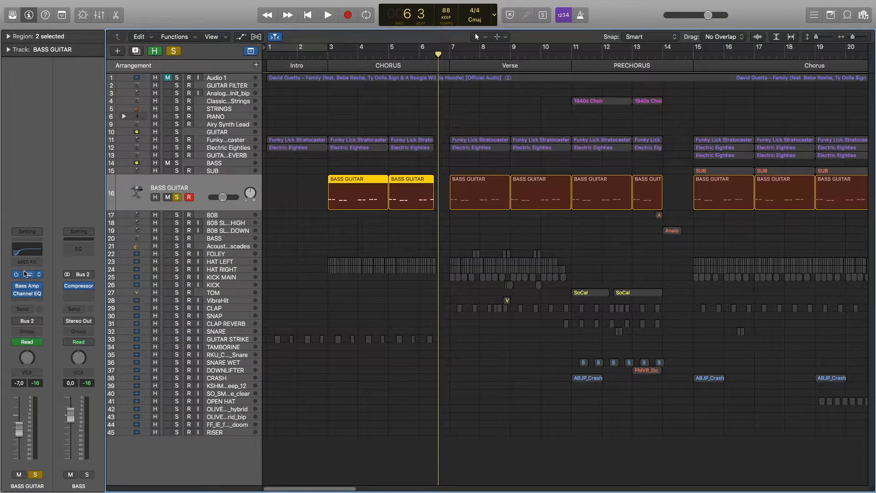
- Inspect the Sculpture, Bass Amp Designer and Channel EQ settings on the BASS GUITAR track
left_click(28, 275)
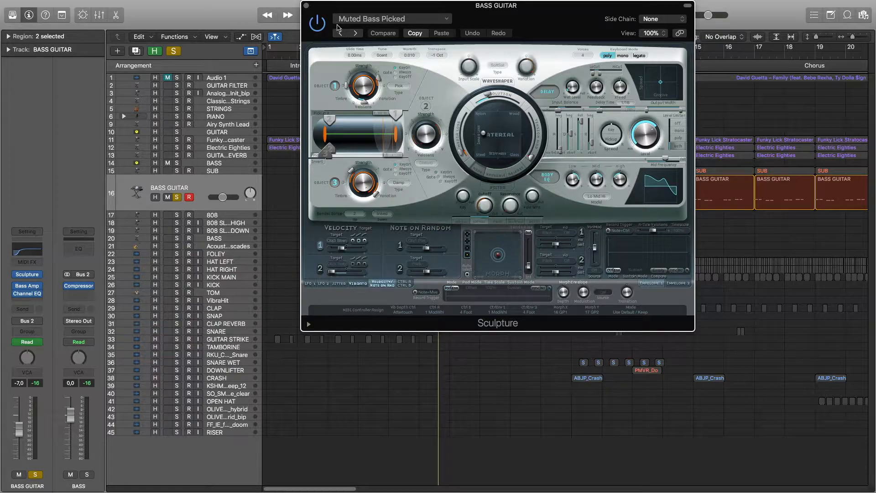
left_click(307, 7)
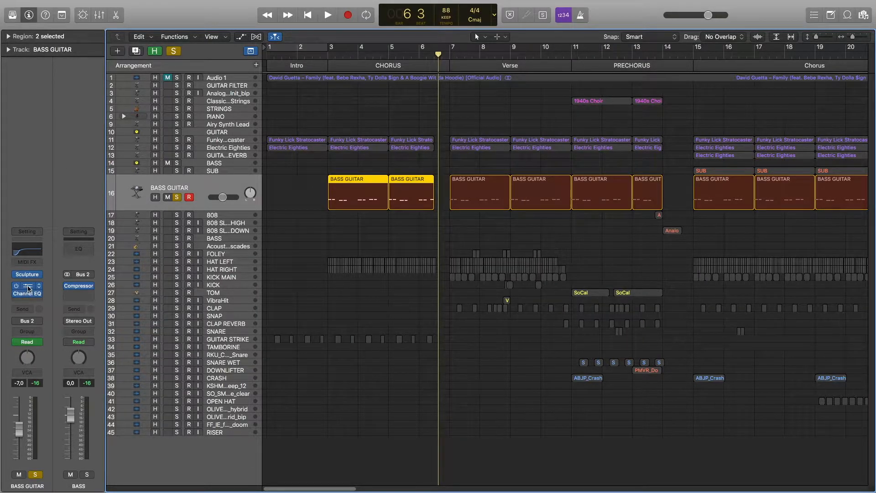
left_click(26, 286)
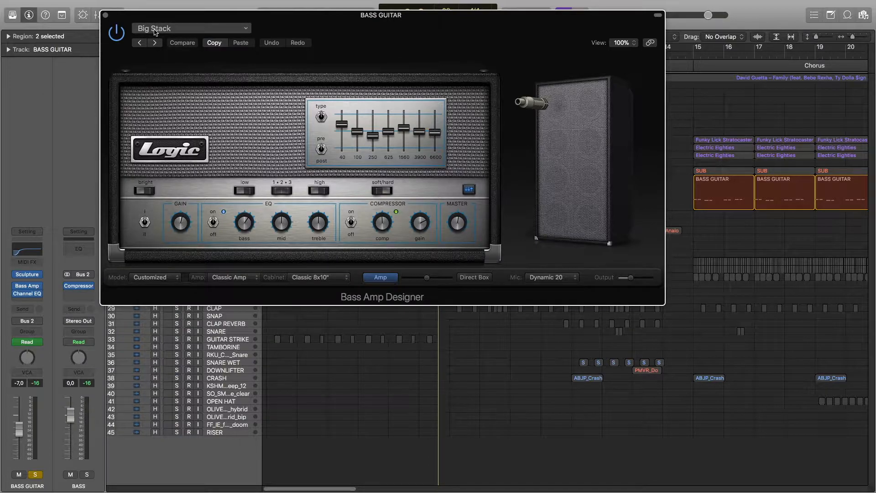
left_click(105, 18)
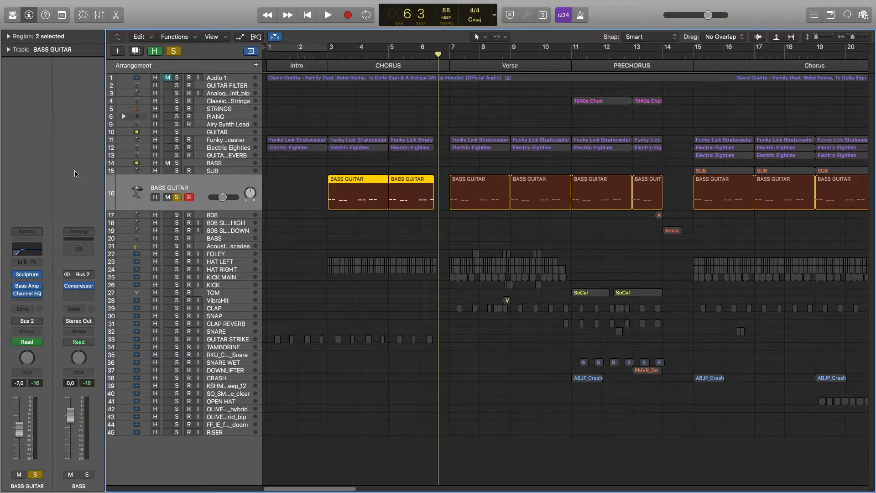
left_click(29, 294)
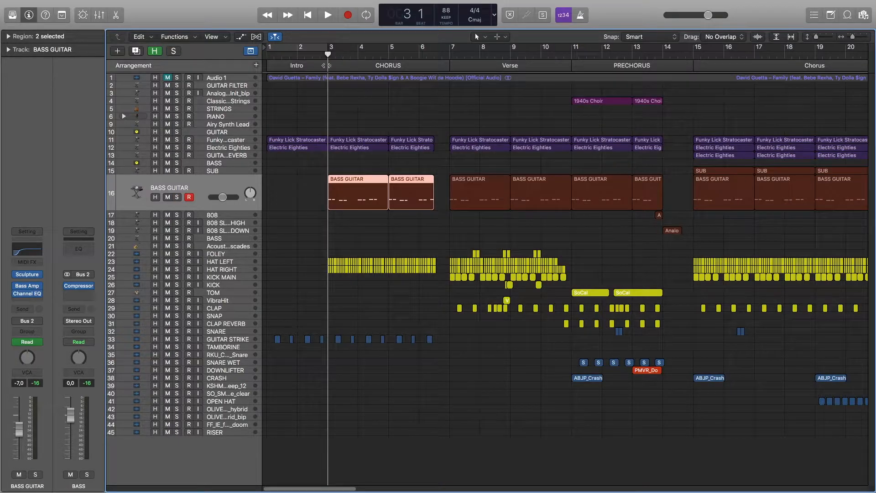
- Solo the HAT LEFT and HAT RIGHT tracks, audition them together from bar 3, and clear the solos
left_click(208, 264)
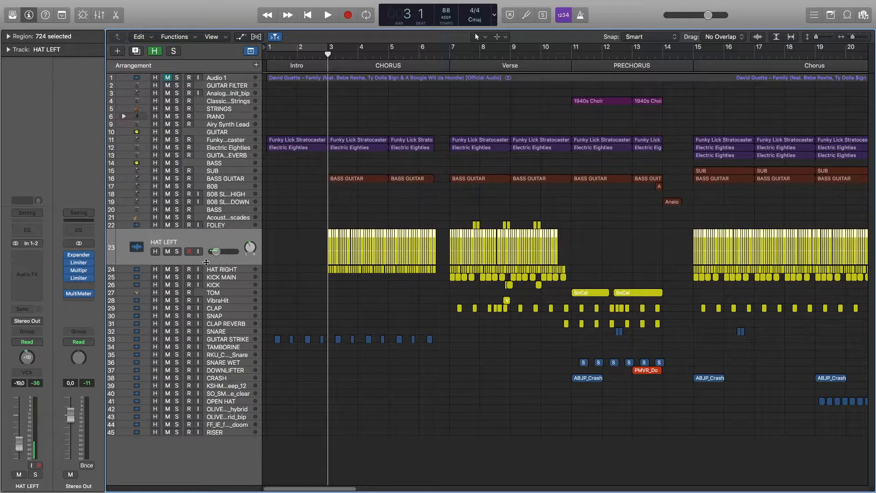
left_click(177, 252)
left_click(177, 269)
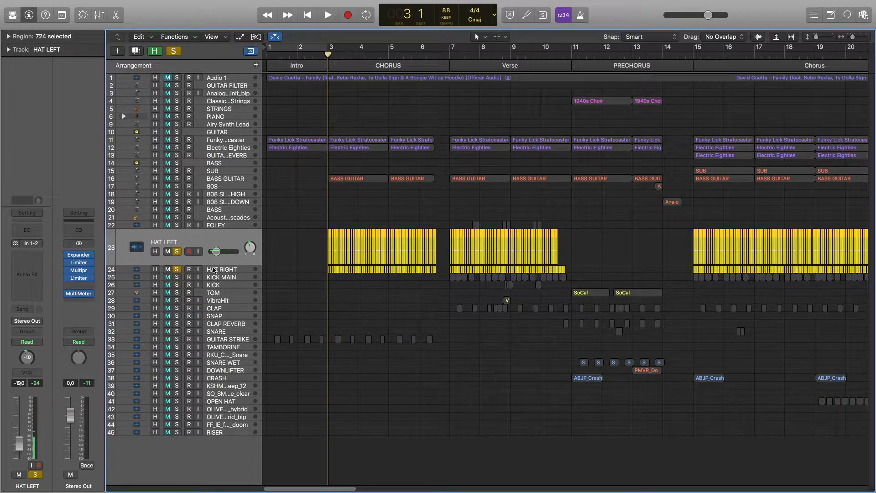
left_click(214, 270)
key("space")
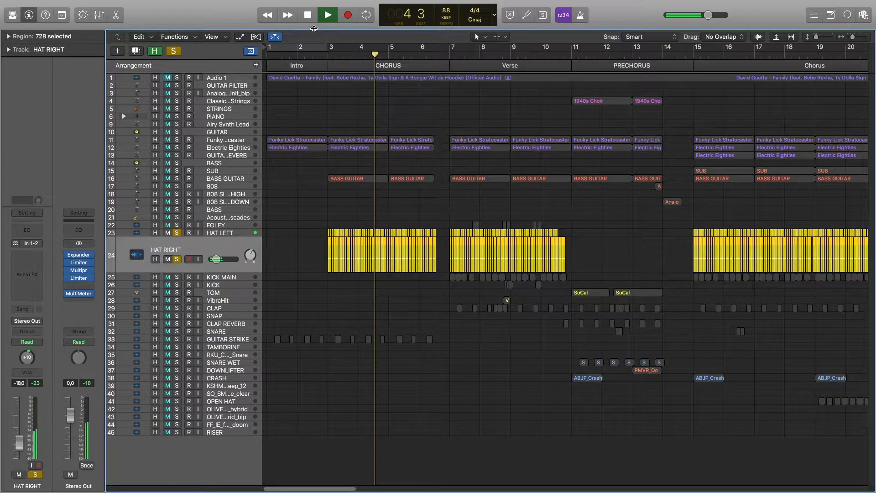
key("space")
left_click(173, 50)
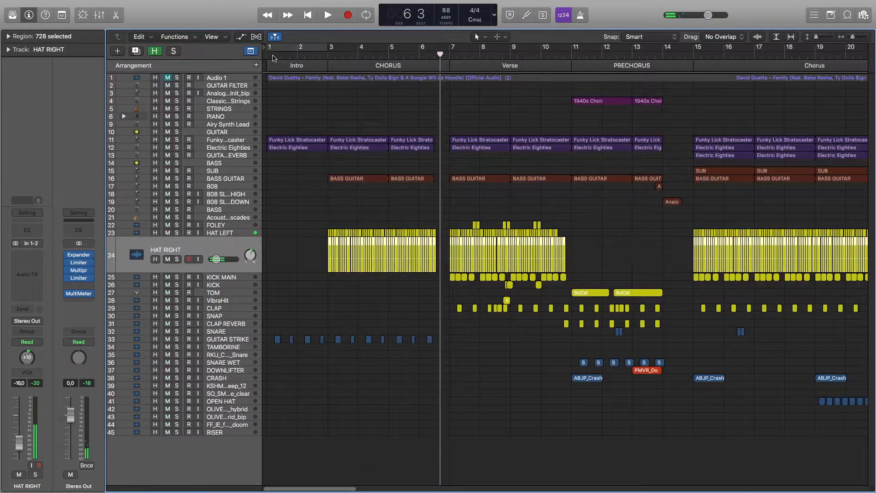
- Deselect the GUITAR STRIKE regions and audition the verse in the full mix from bar 7
left_click(325, 57)
left_click(254, 339)
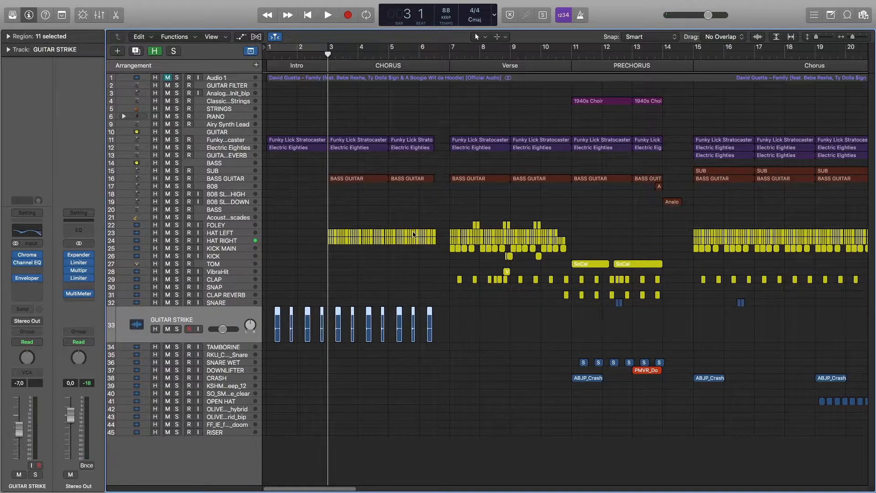
left_click(450, 232)
left_click(435, 57)
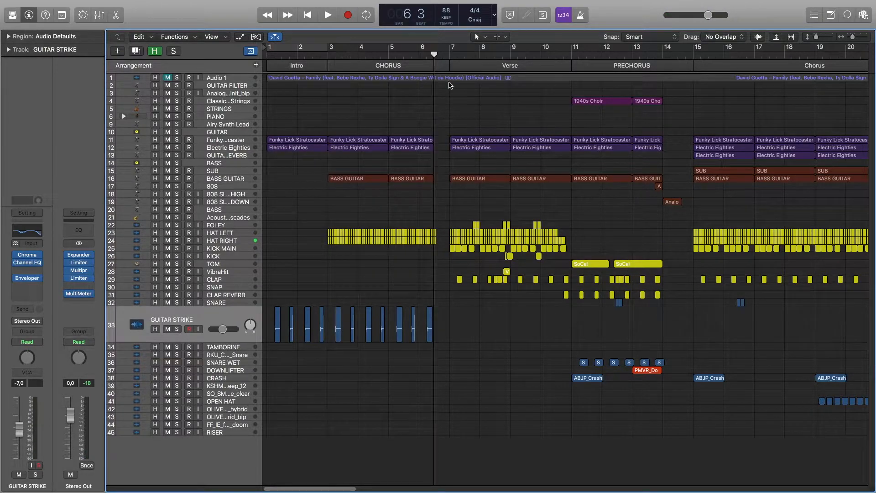
left_click(449, 57)
left_click(435, 57)
left_click(449, 55)
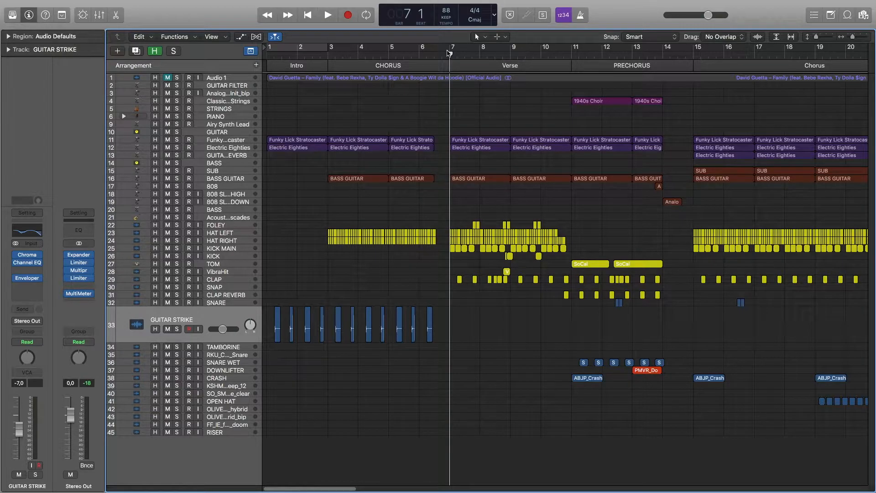
key("space")
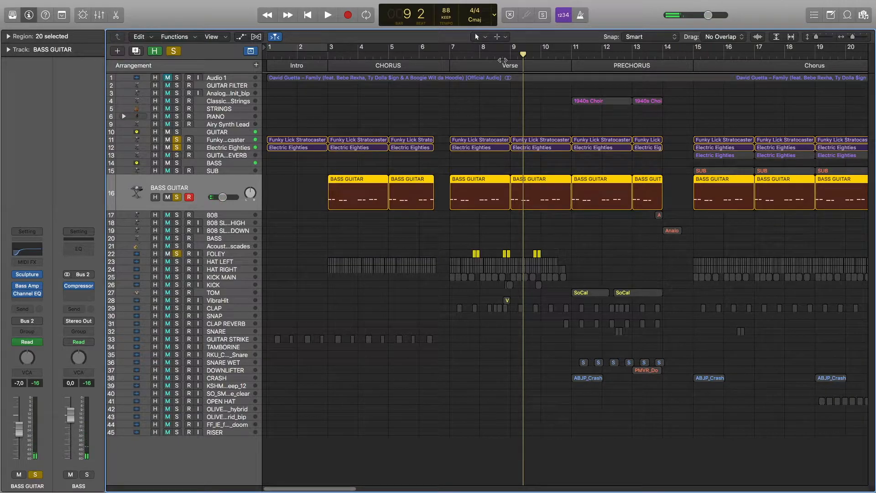
- Audition the soloed guitars, BASS GUITAR and FOLEY tracks together from the middle of bar 7
left_click(466, 55)
key("space")
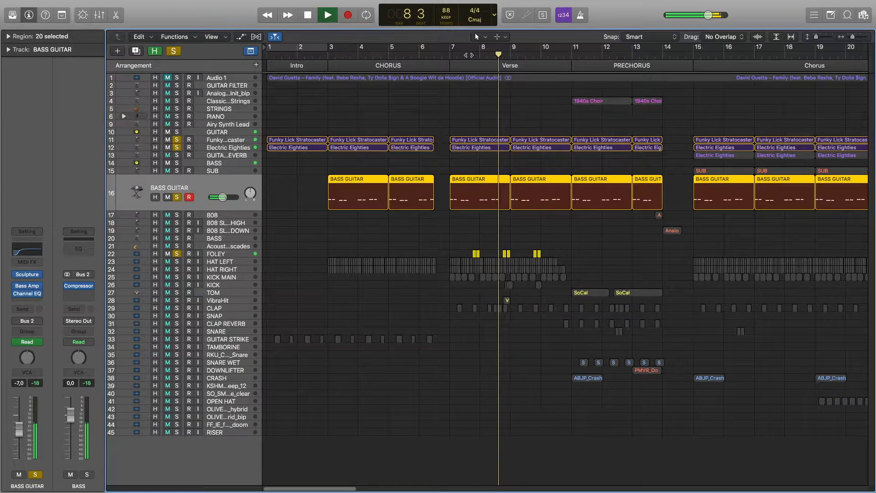
key("space")
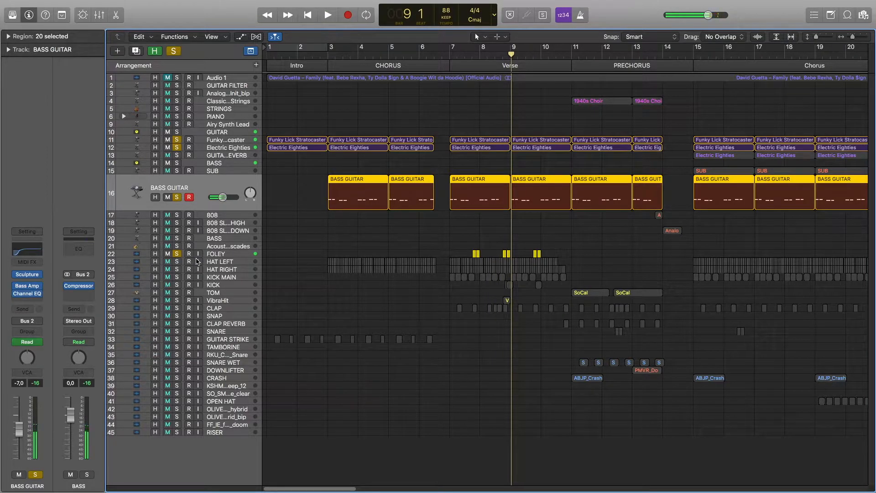
- Add HAT LEFT, HAT RIGHT and KICK MAIN to the soloed tracks, auditioning the verse from bar 7
left_click(177, 262)
left_click(177, 269)
left_click(452, 56)
key("space")
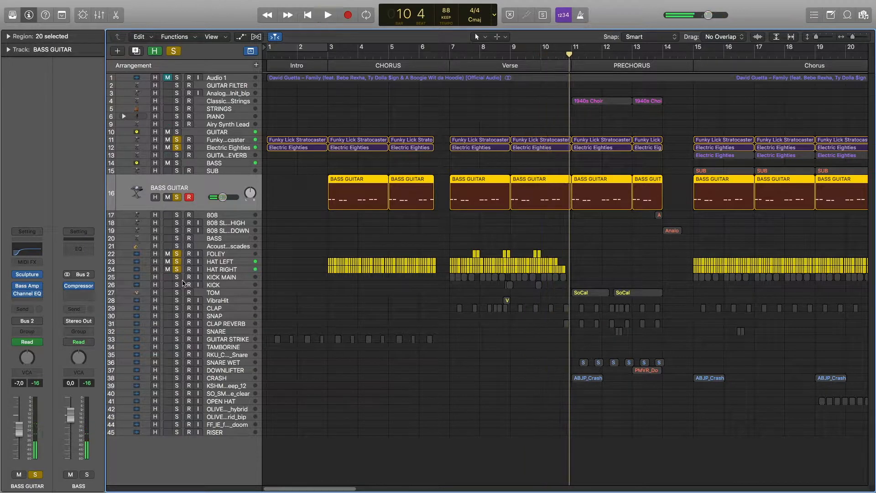
left_click(178, 276)
left_click(450, 58)
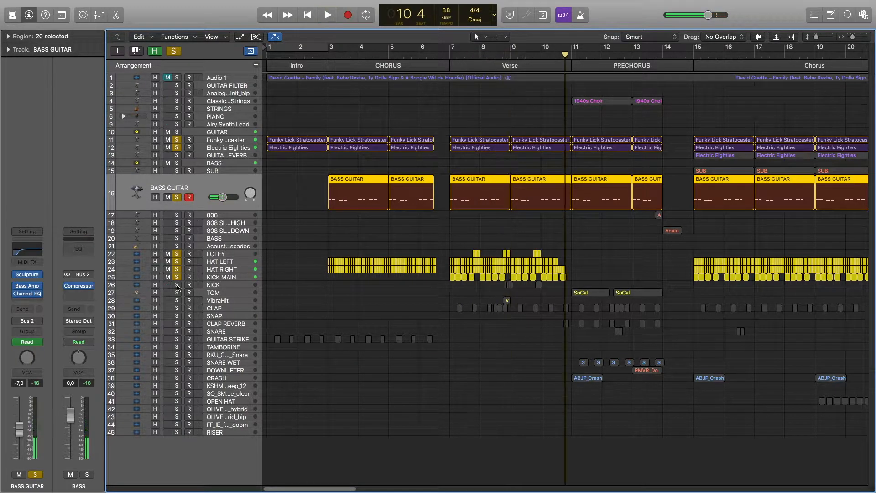
- Inspect the Channel EQ, Overdrive and Sample Delay settings on the KICK track and audition its soloed regions from bar 8 beat 4
left_click(211, 285)
left_click(504, 58)
left_click(503, 56)
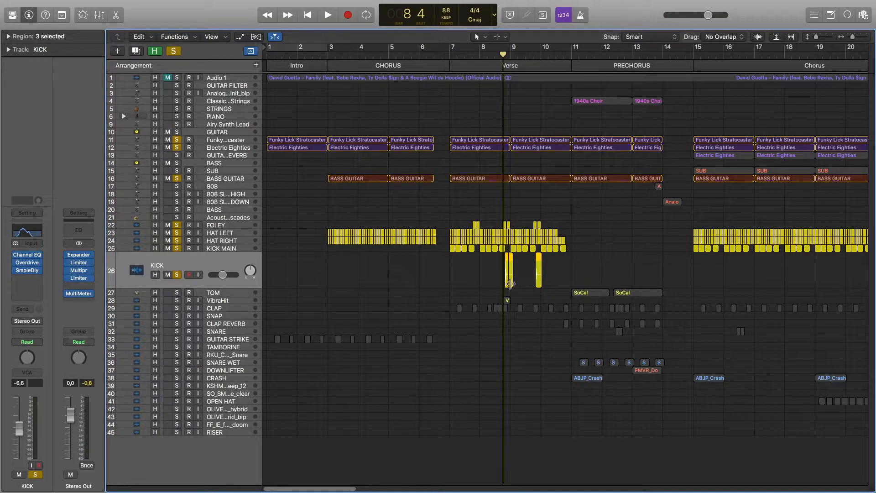
left_click(38, 255)
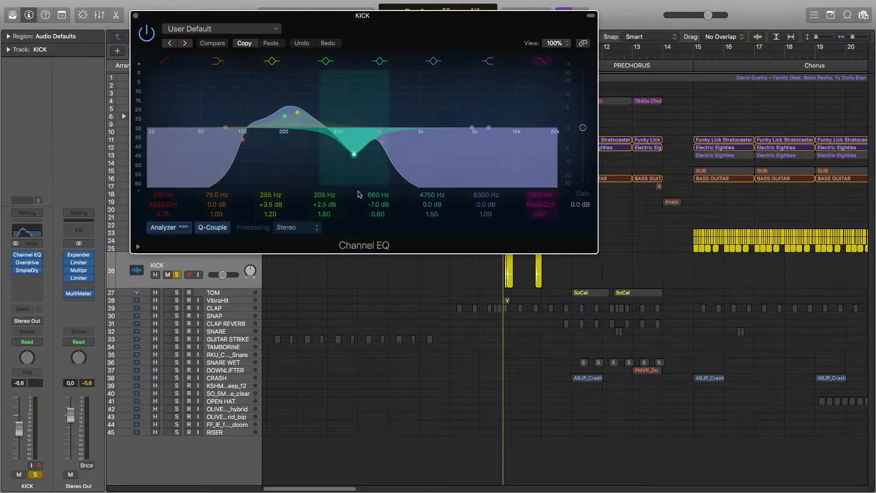
left_click(136, 16)
left_click(23, 264)
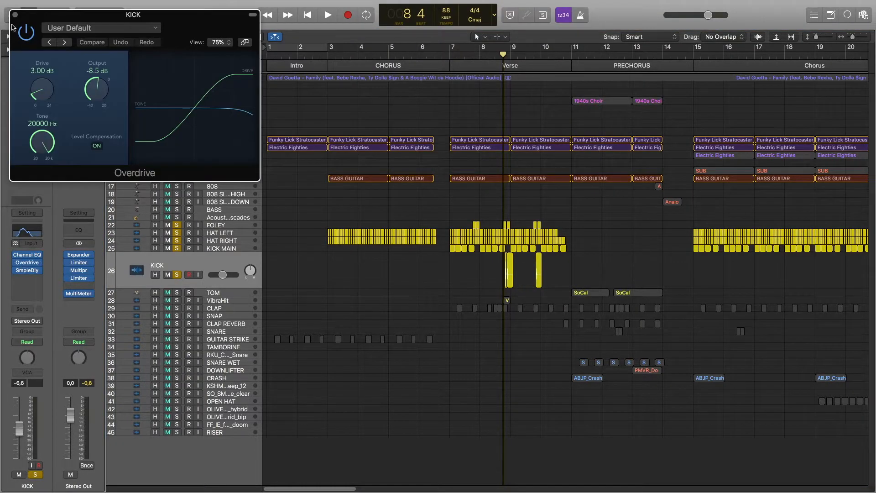
left_click(16, 14)
left_click(27, 270)
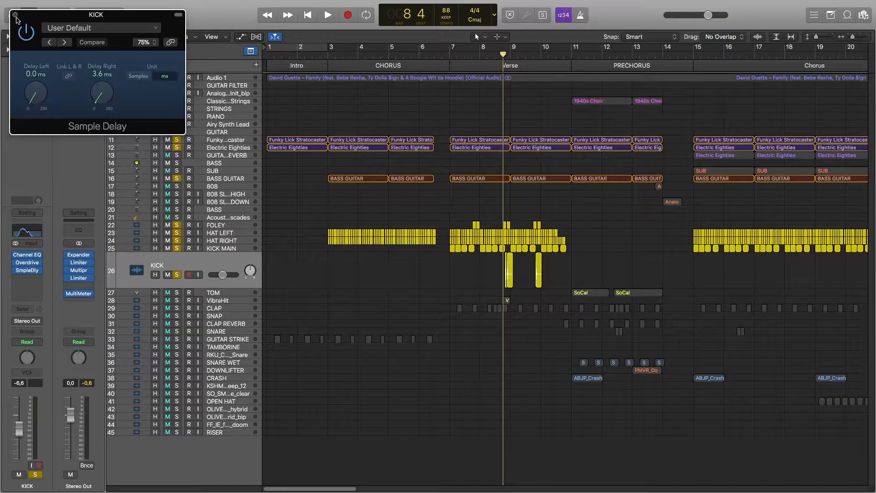
left_click(15, 15)
key("space")
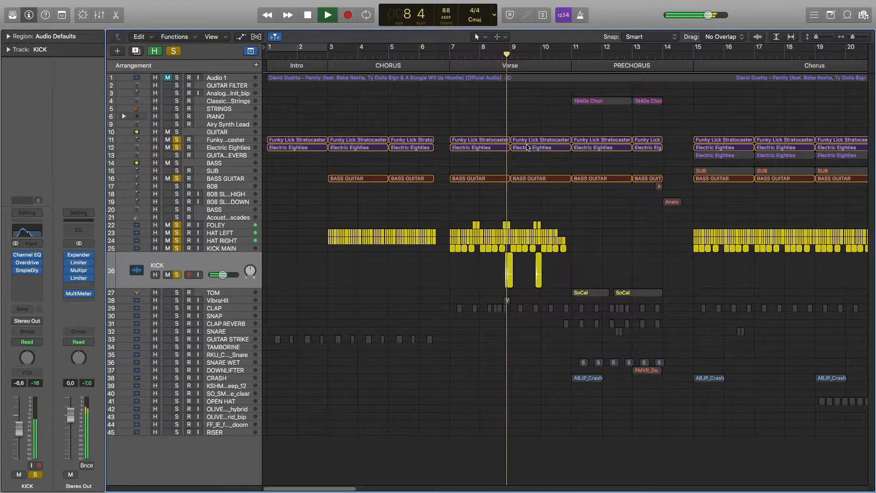
key("space")
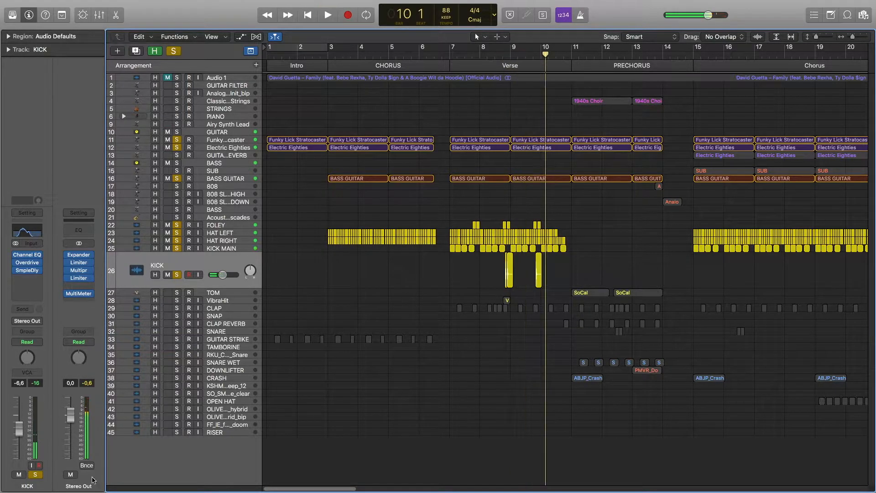
- Audition the soloed VibraHit region together with the other soloed tracks from bar 8 beat 4
left_click(217, 302)
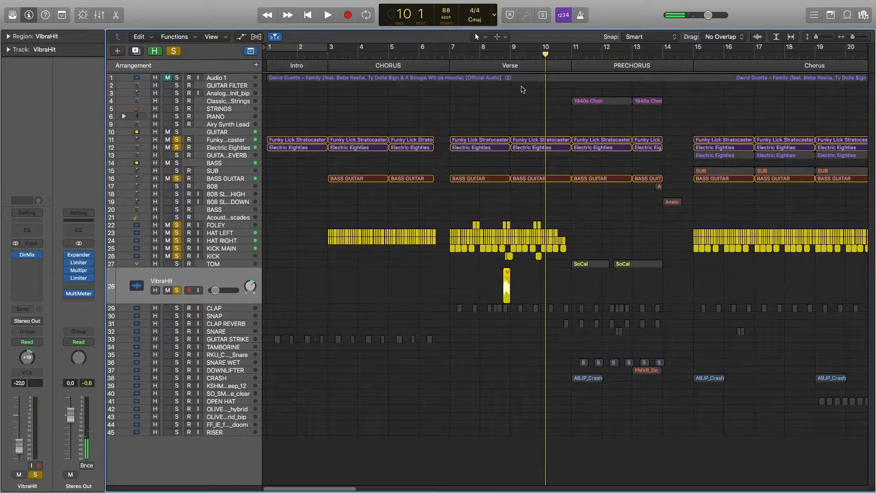
double_click(501, 53)
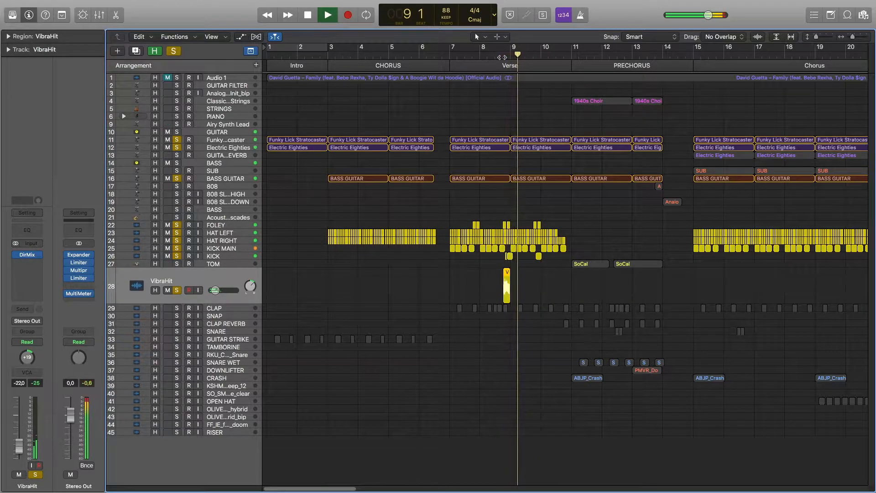
key("space")
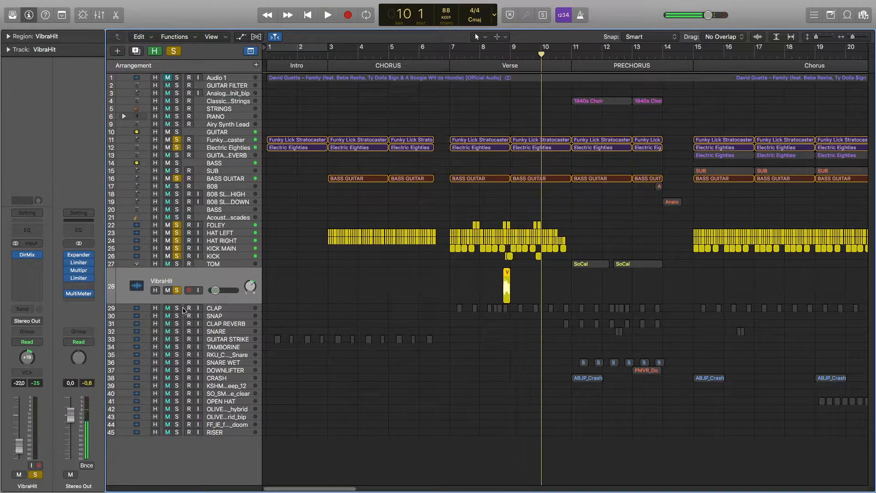
- Add the CLAP track to the soloed tracks and audition the verse from bar 7
left_click(177, 308)
double_click(448, 53)
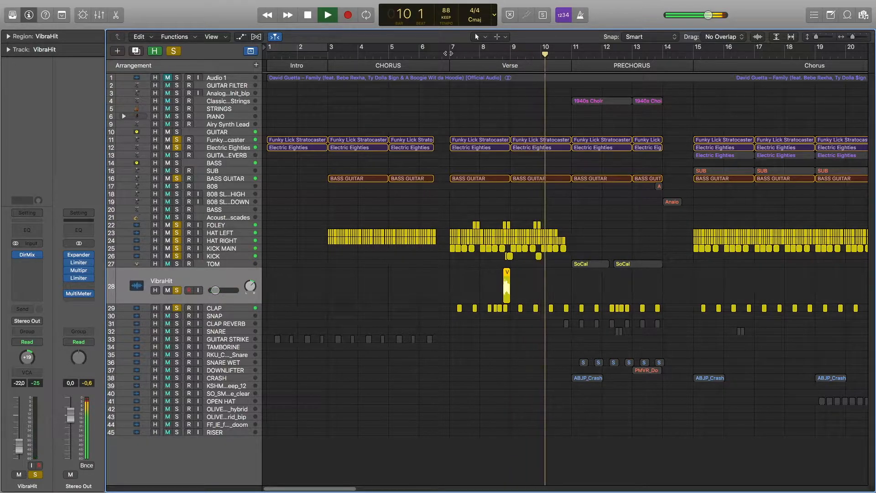
key("space")
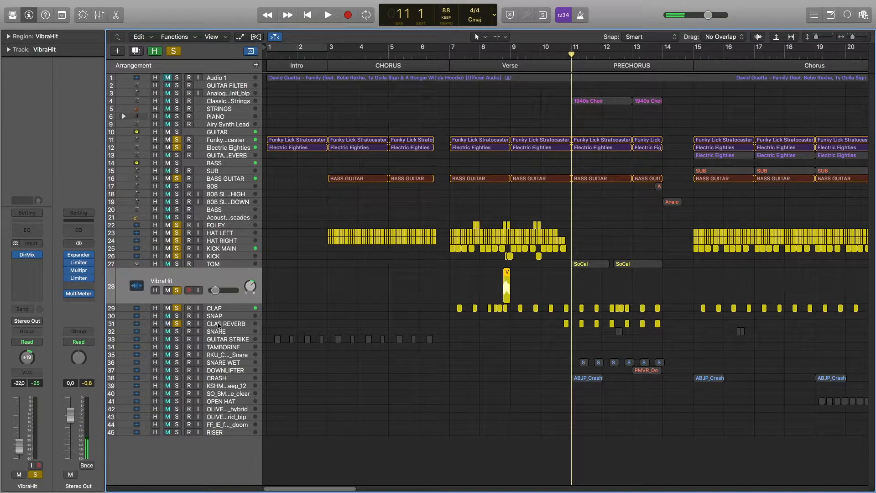
- Audition the soloed CLAP REVERB track from bar 10 beat 4 and the full prechorus mix from bar 11
left_click(218, 324)
left_click(563, 57)
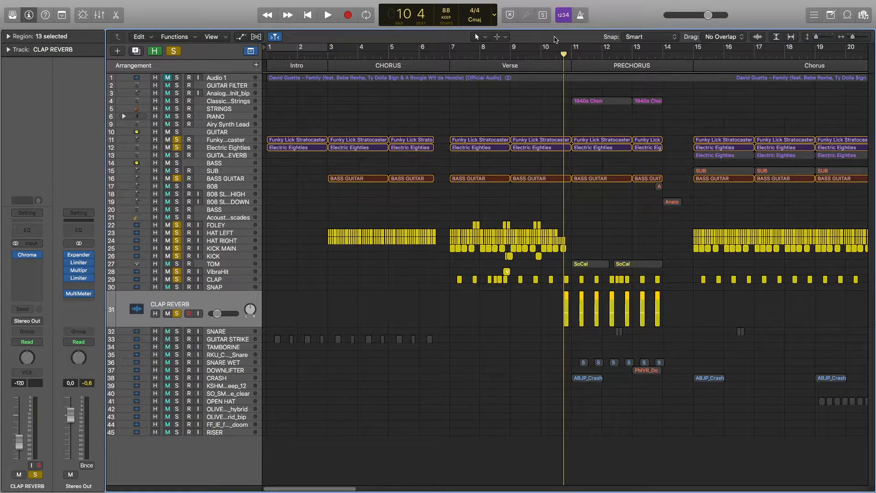
key("space")
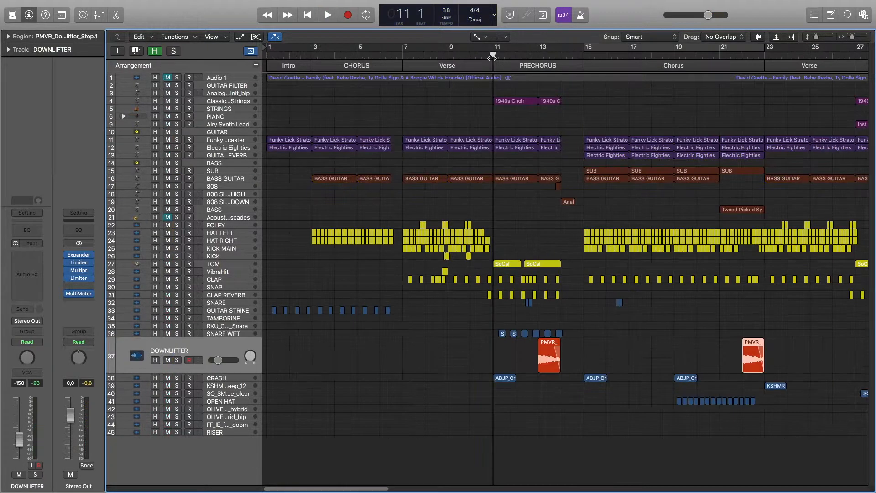
key("space")
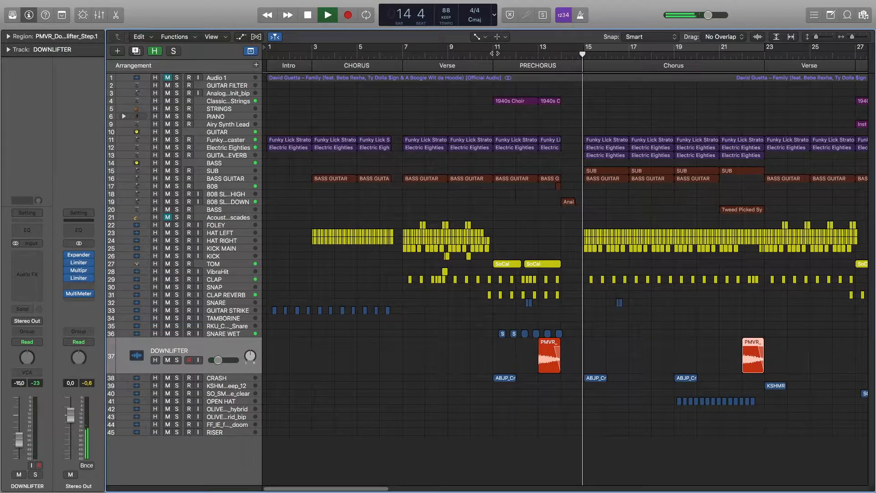
- Audition the soloed Classic Pop Analog Strings notes in the Piano Roll from bar 11 and inspect the track's Alchemy and Channel EQ settings
left_click(230, 99)
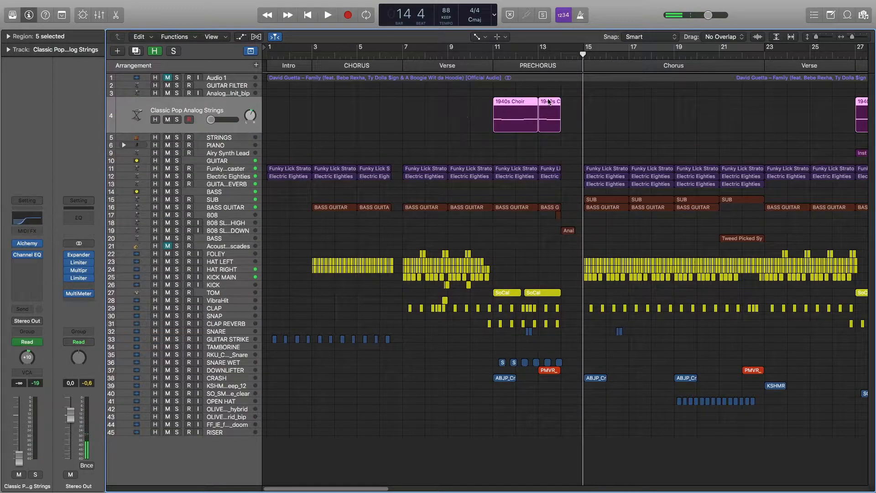
left_click(494, 57)
key("space")
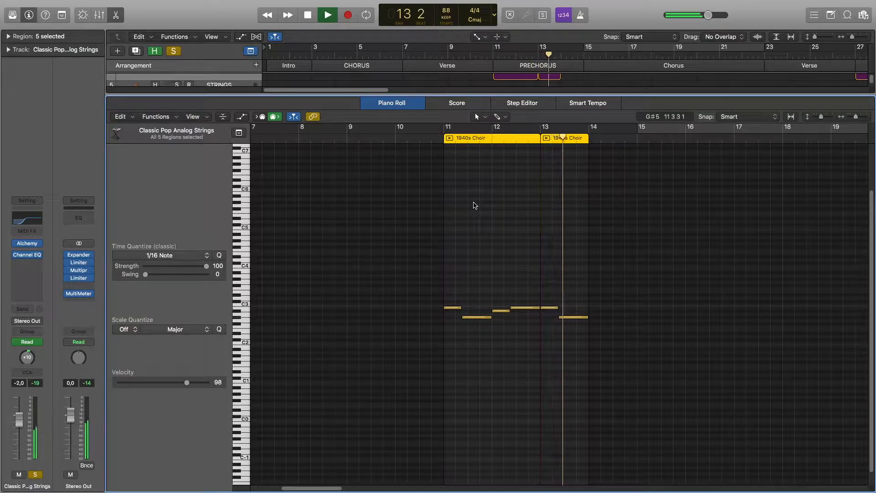
key("space")
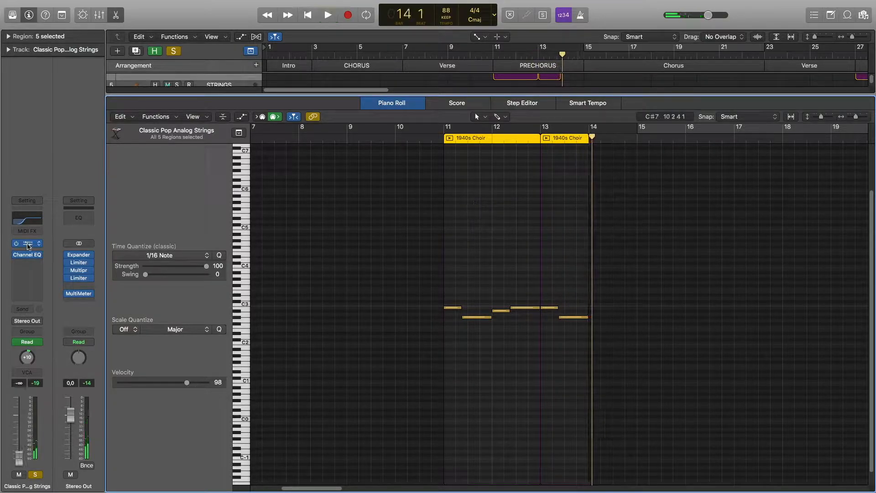
left_click(28, 246)
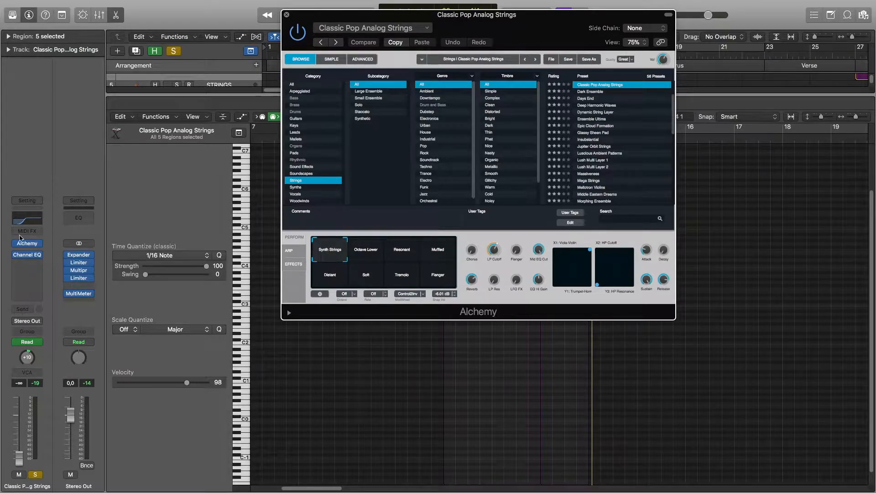
left_click(27, 255)
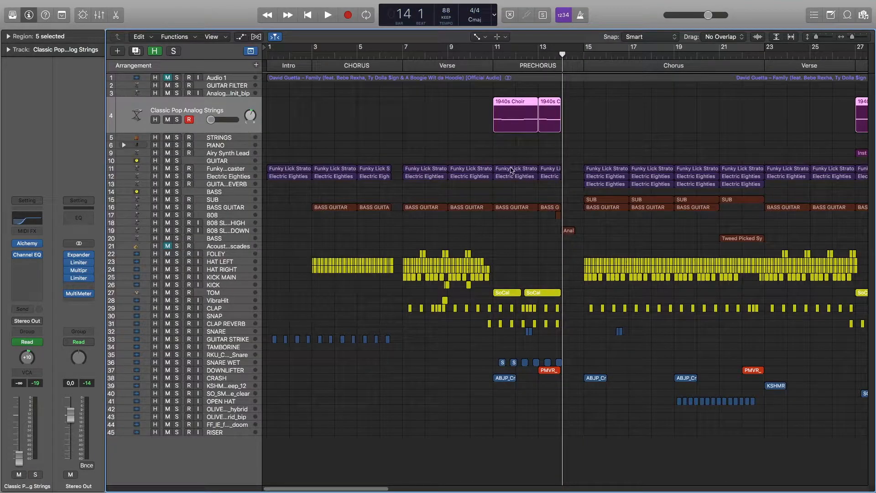
- Audition the soloed 808 region from bar 13 beat 4 and inspect the track's ES2 synth
left_click(241, 211)
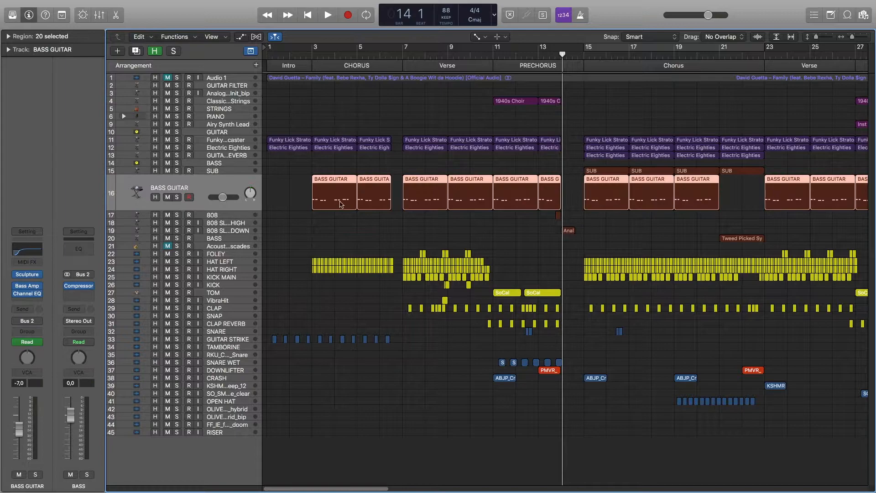
left_click(223, 216)
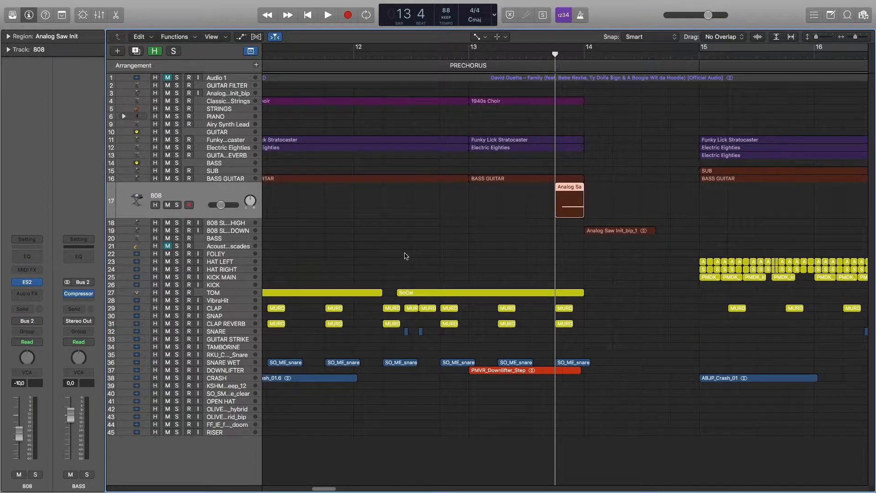
key("s")
key("space")
left_click(29, 282)
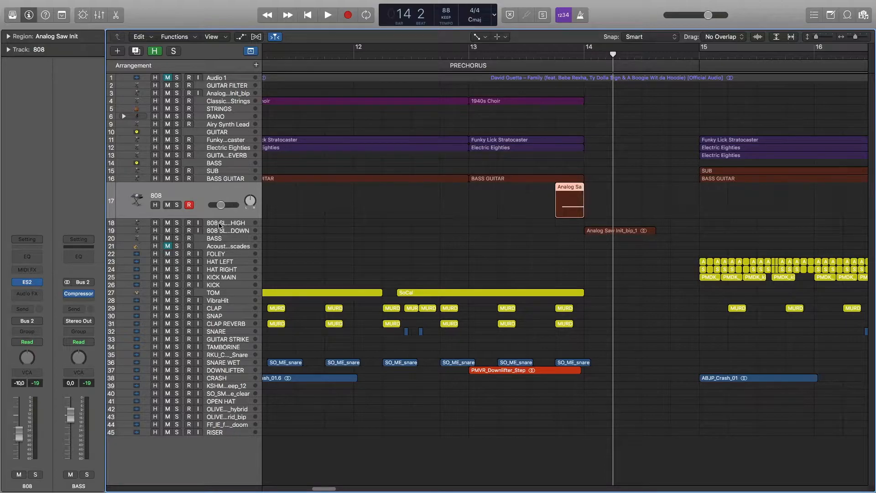
- Audition the soloed 808 SLOW DOWN track from bar 14, then clear the solo
left_click(220, 224)
left_click(220, 233)
left_click(585, 55)
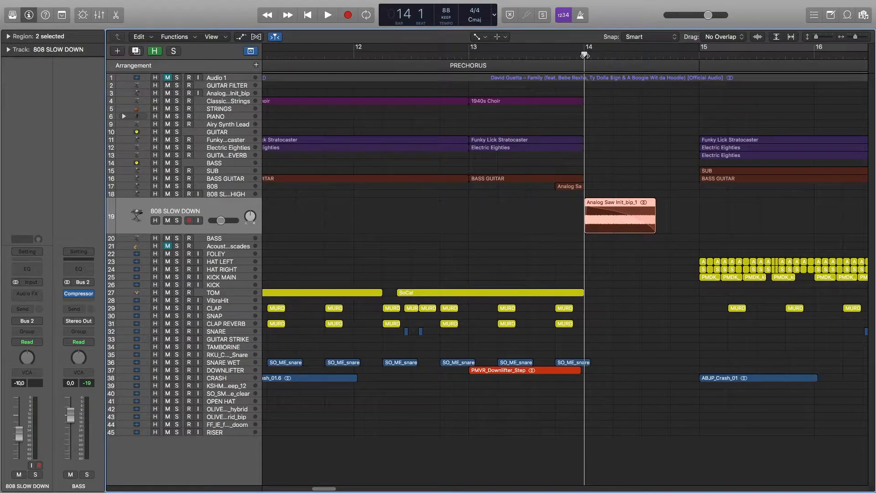
key("s")
key("space")
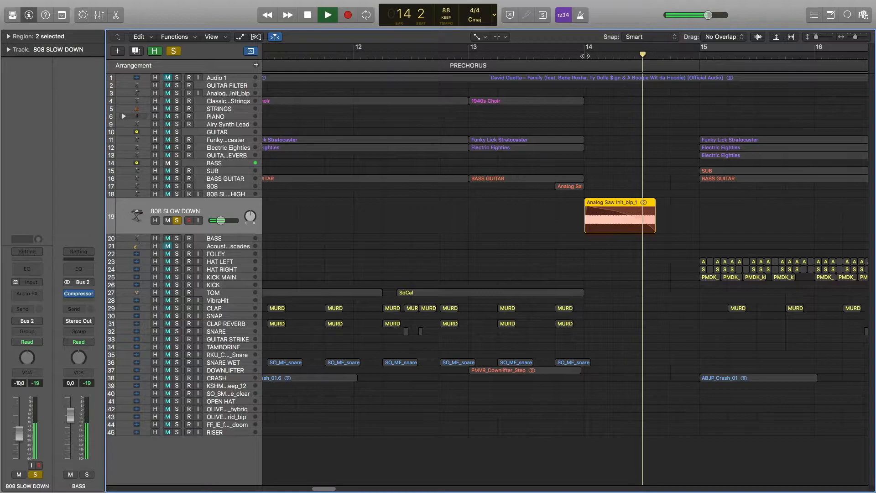
left_click(174, 53)
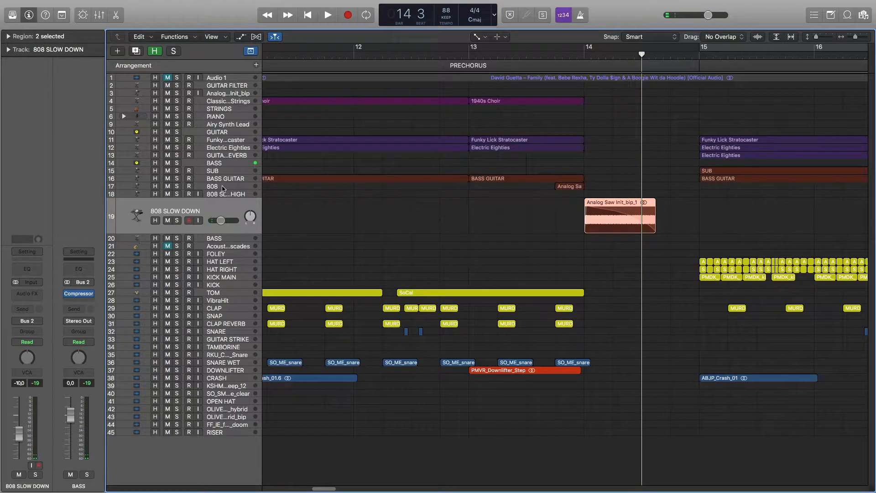
- Examine the 808 region before bar 14 and review the Bounce In Place command available for it
left_click(222, 187)
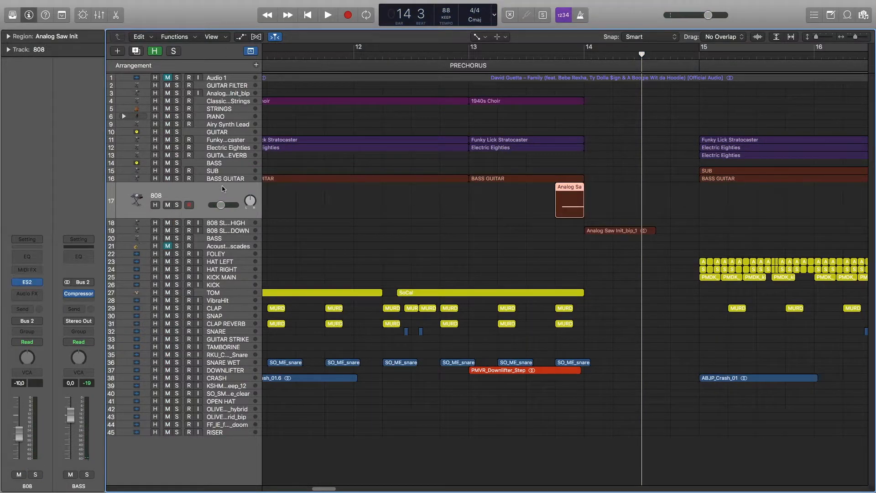
double_click(573, 207)
key("e")
right_click(581, 201)
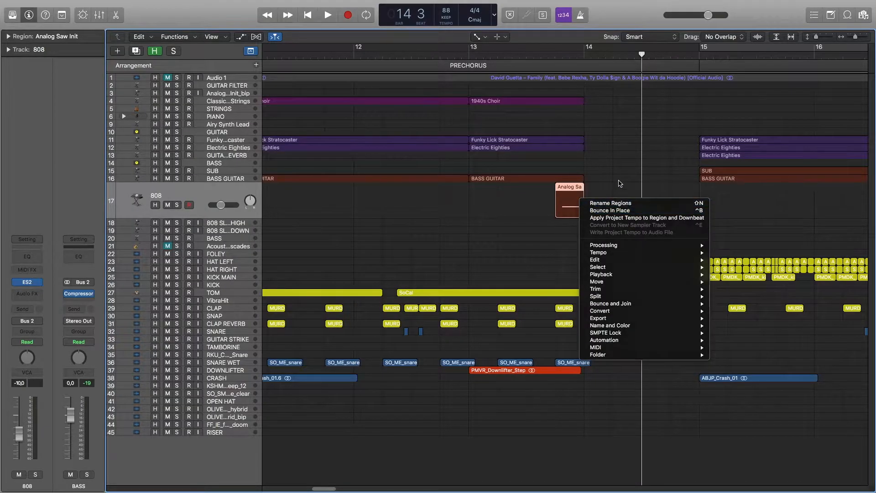
left_click(619, 184)
- Examine the 808 SLOW DOWN region's fade and the Fade Tool, and briefly play on from bar 14 beat 3
key("Down")
key("Down")
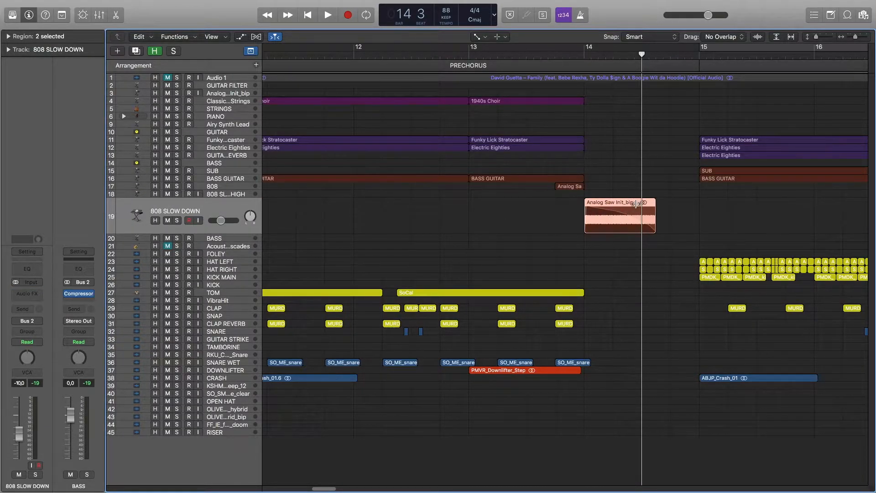
left_click(676, 210)
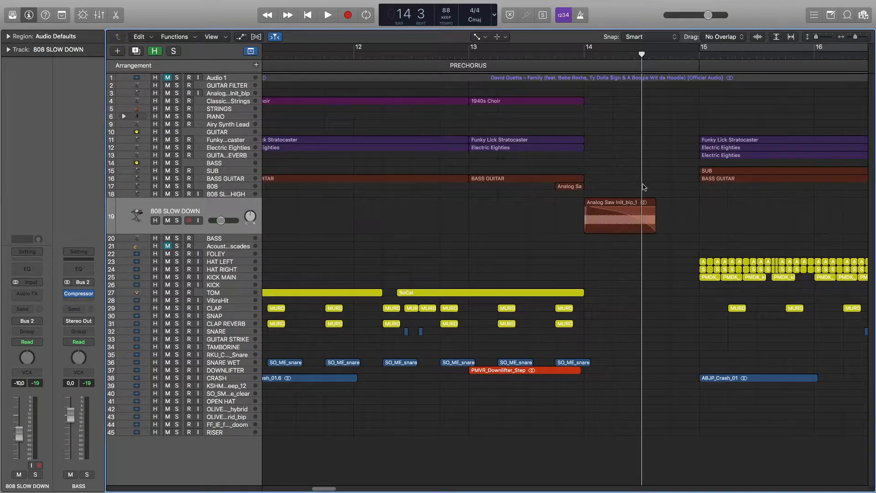
left_click(484, 38)
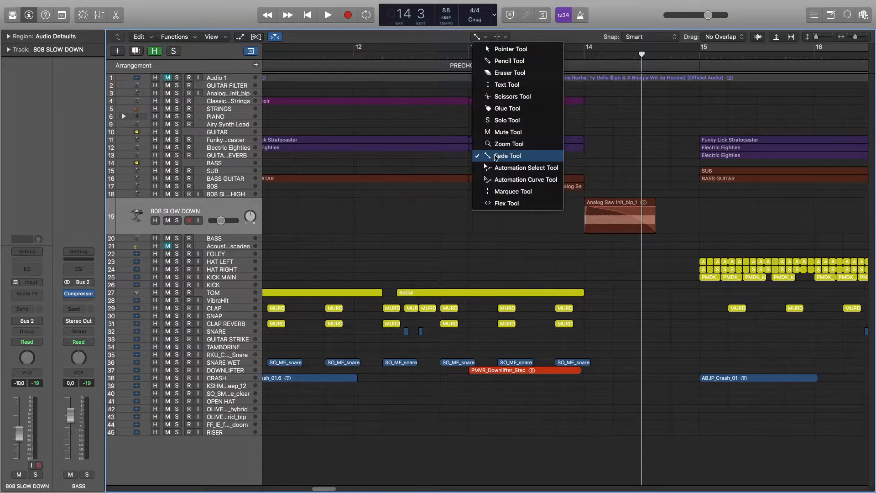
left_click(680, 162)
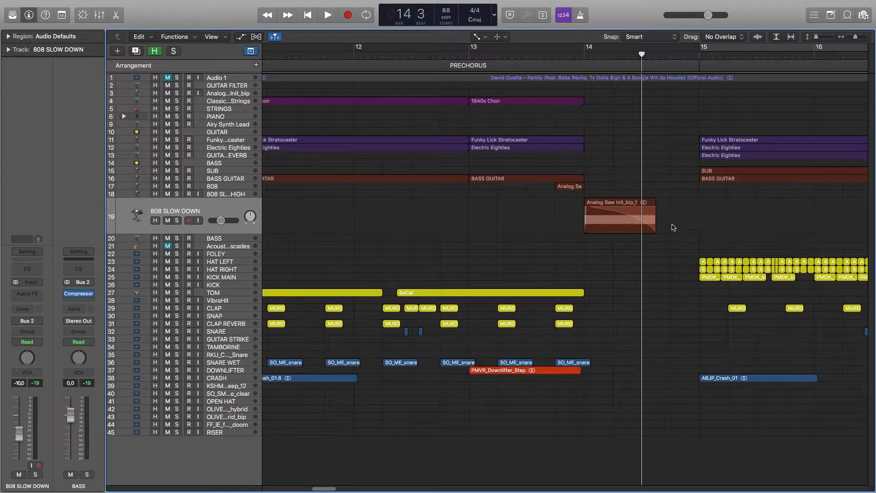
key("space")
key("space")
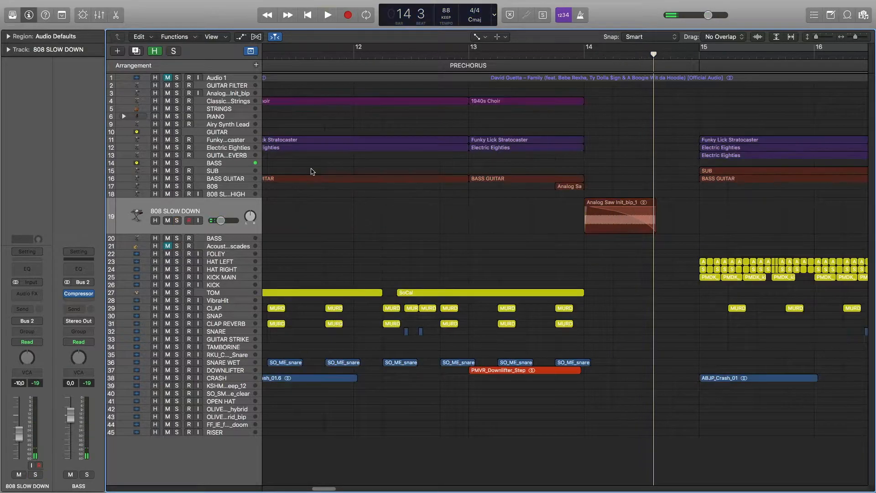
- Solo the TOM track and audition its SoCal regions in the prechorus from bar 11
key("super+Left")
key("super+Left")
key("super+Left")
key("super+Left")
left_click(506, 53)
left_click(176, 292)
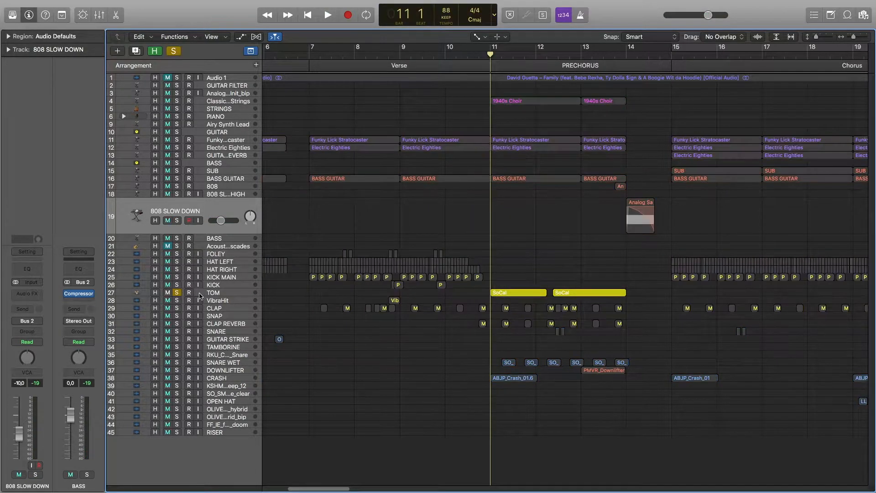
left_click(205, 293)
key("space")
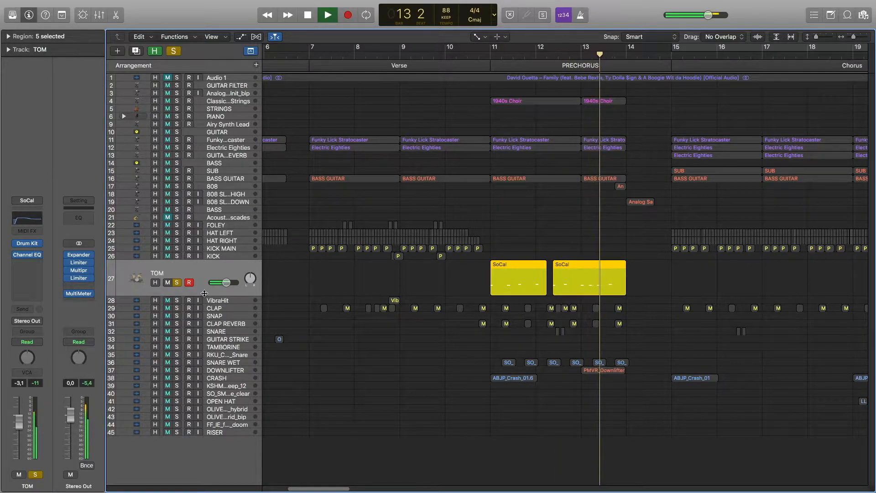
key("space")
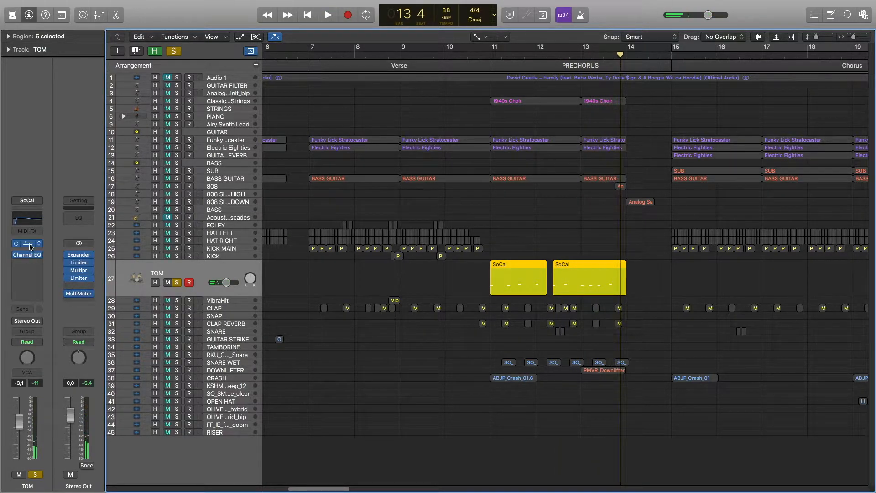
- Inspect the TOM track's Drum Kit and Channel EQ settings and take the track out of solo
left_click(30, 245)
left_click(27, 255)
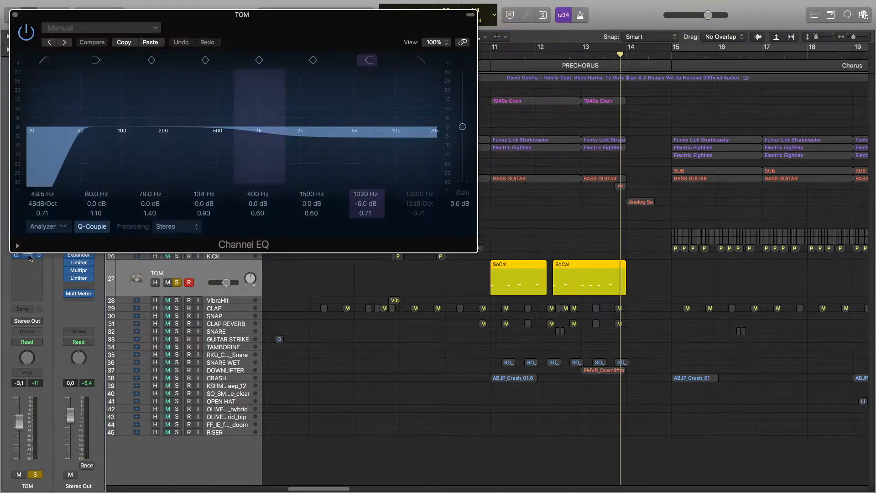
left_click(14, 14)
left_click(177, 283)
- Solo the CLAP REVERB track and audition it in the prechorus from bar 11
left_click(210, 300)
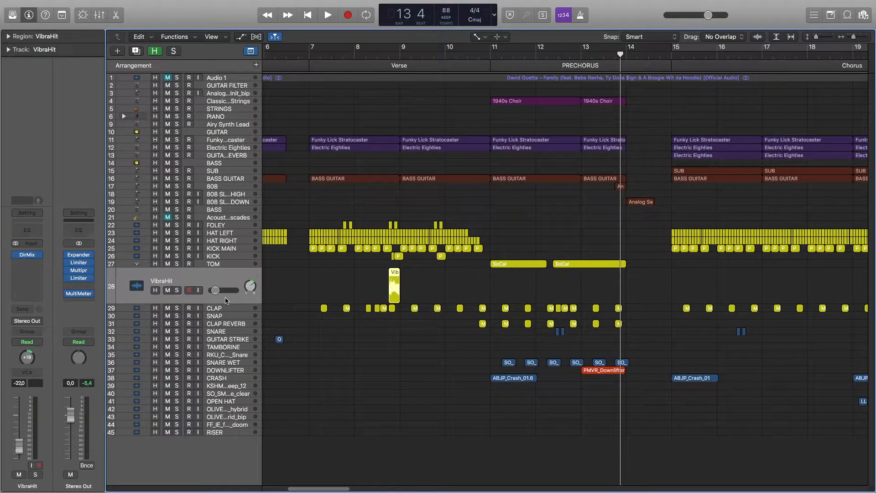
left_click(206, 308)
left_click(176, 298)
left_click(491, 56)
key("space")
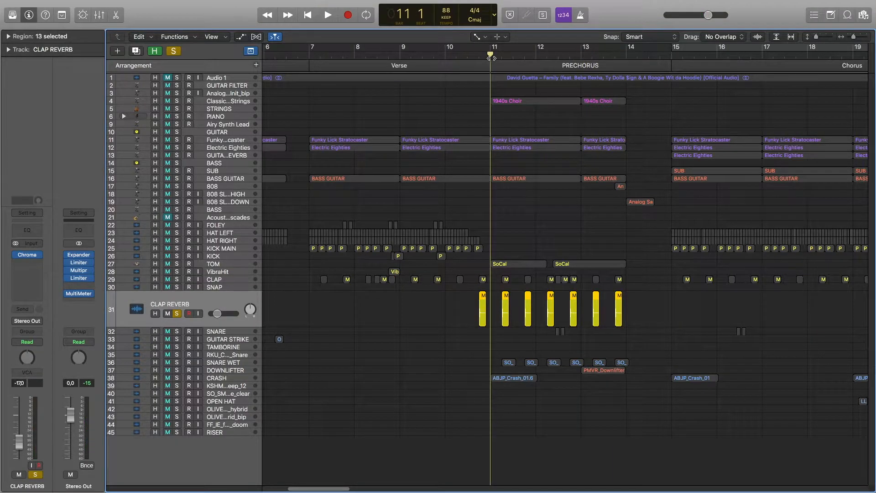
key("space")
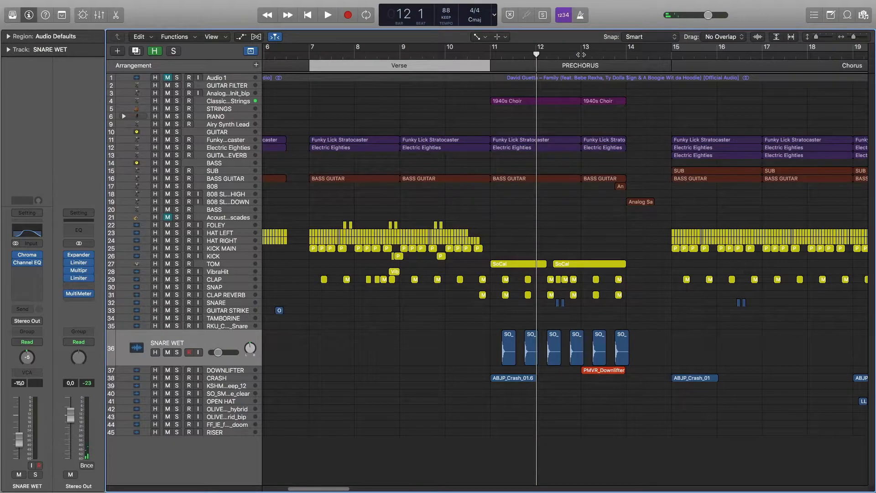
- Audition the full mix at the end of the prechorus from bar 13
key("period")
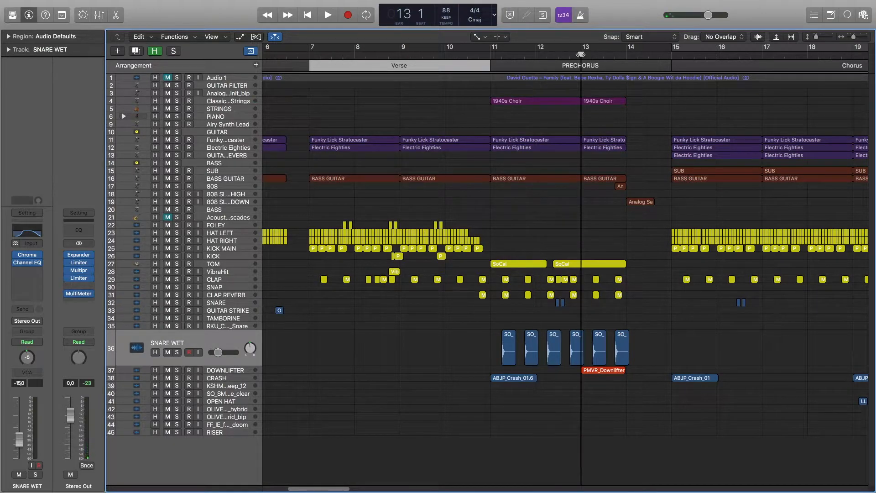
key("space")
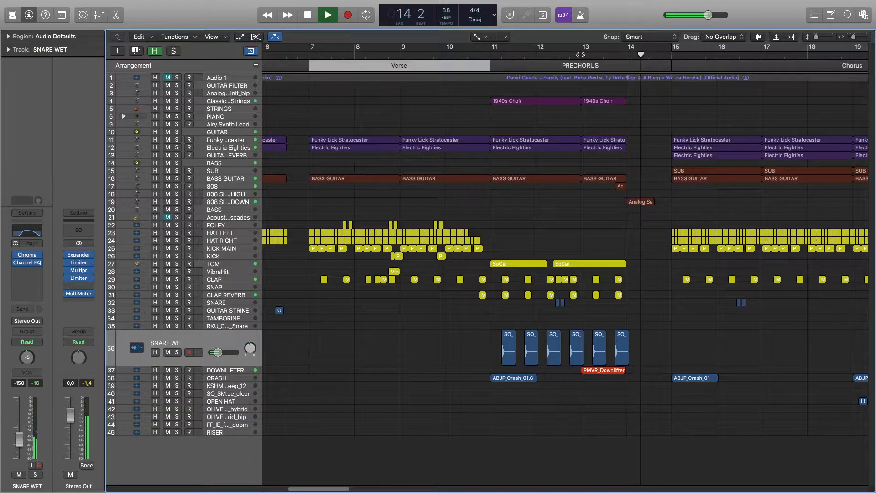
key("space")
- Audition the full chorus mix from bar 15
scroll(588, 114, "right", 4)
scroll(588, 114, "down", 3)
scroll(589, 114, "right", 2)
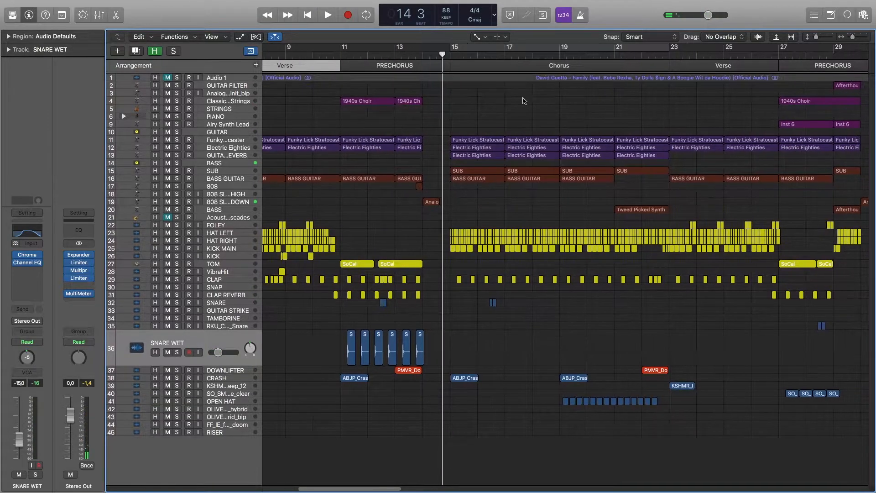
left_click(452, 56)
key("space")
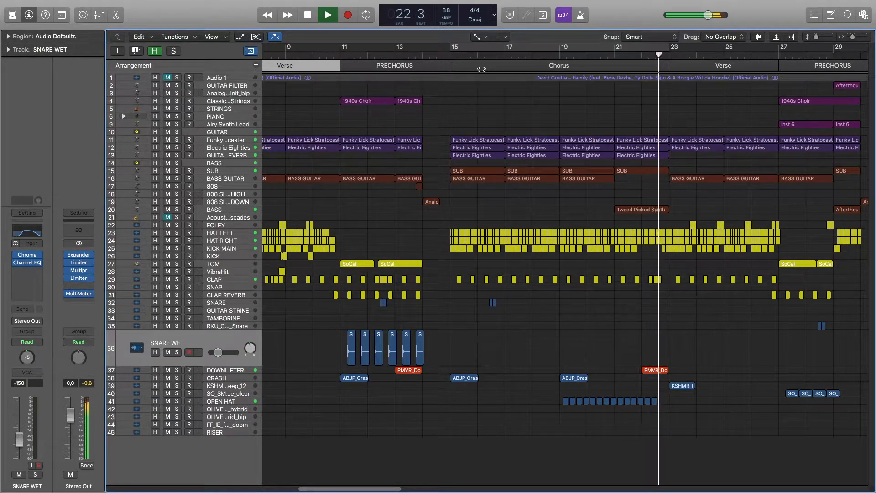
key("space")
- Audition the soloed GUITAR HIGH REVERB notes in the Piano Roll from bar 15 and inspect the track's Alchemy preset
left_click(233, 157)
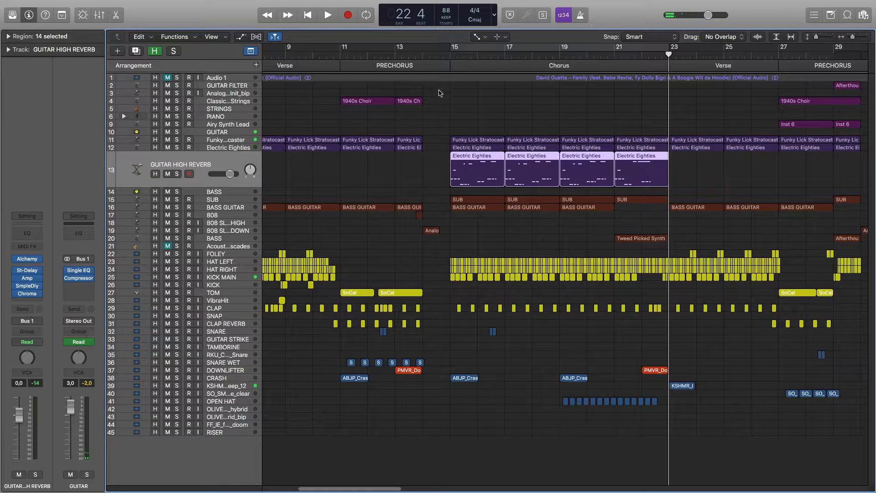
left_click(454, 55)
left_click(177, 174)
key("space")
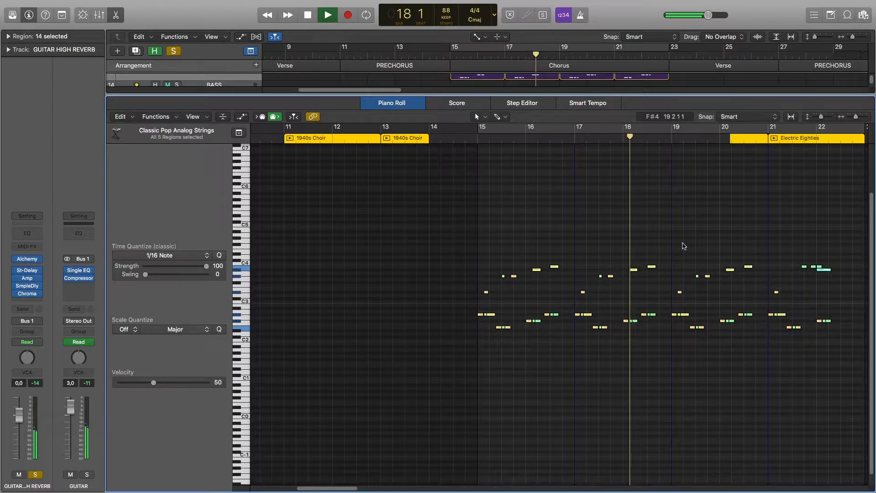
key("space")
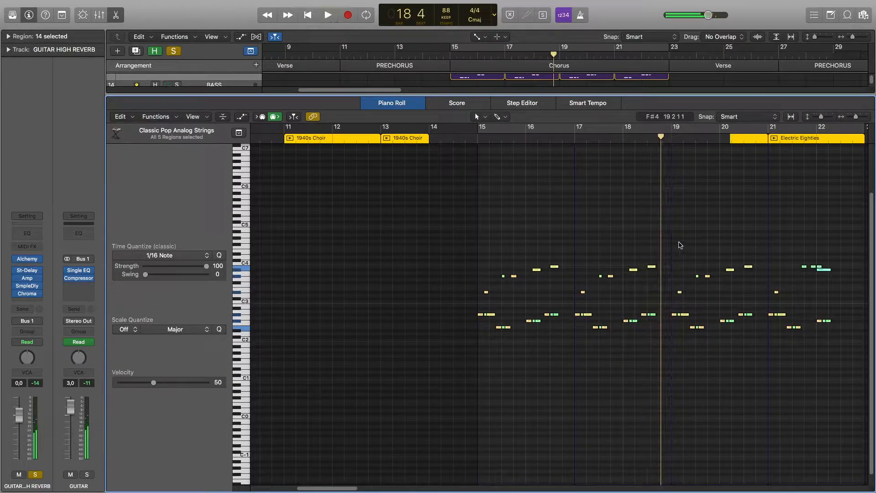
key("e")
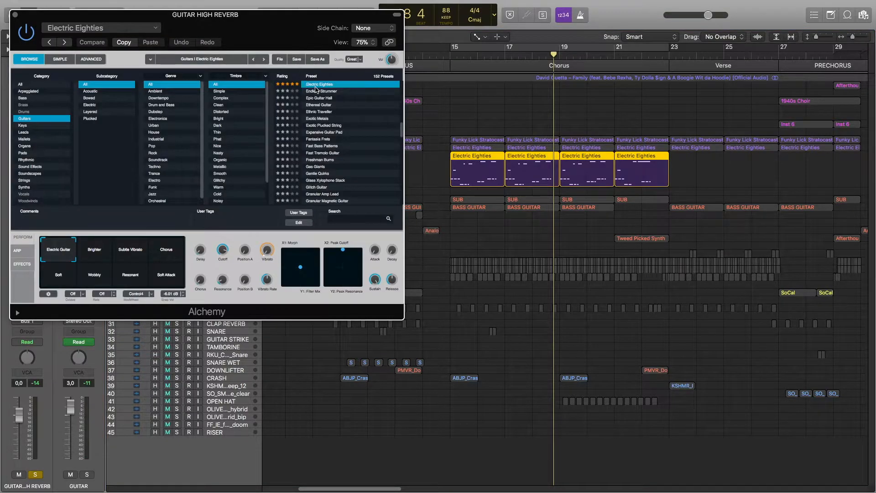
left_click(15, 15)
- Audition the last GUITAR HIGH REVERB region of the chorus in the Piano Roll from bar 21, then unsolo the track
left_click(449, 212, "shift")
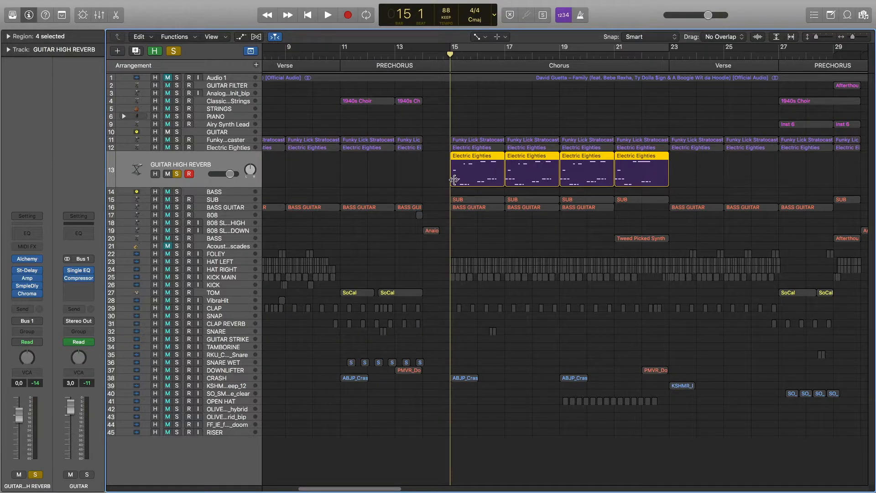
left_click(658, 116)
left_click(616, 117, "shift")
double_click(643, 172)
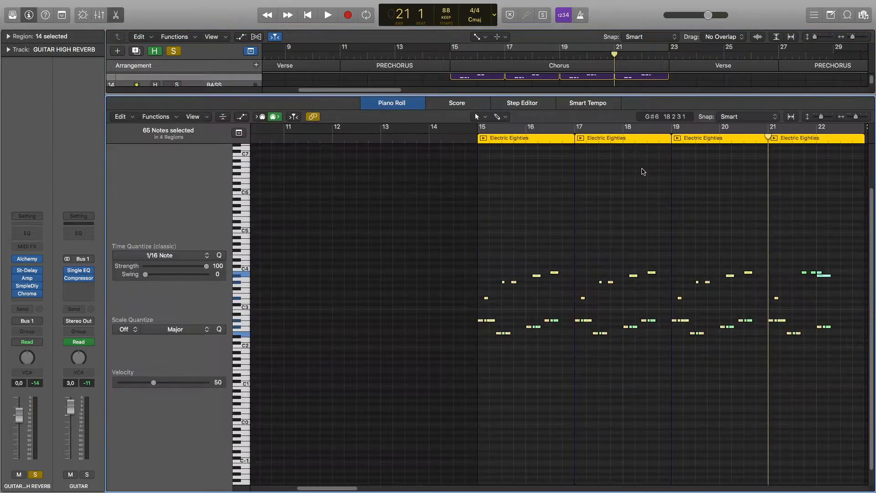
scroll(659, 259, "right", 5)
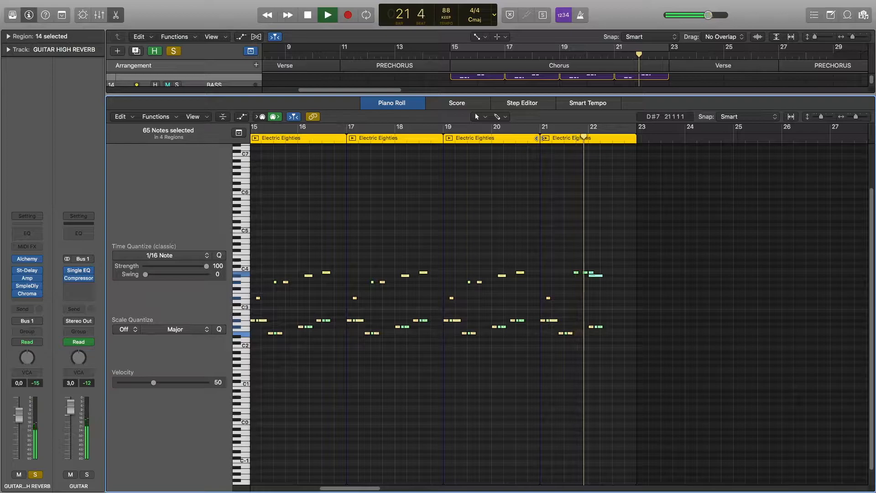
key("space")
left_click(116, 15)
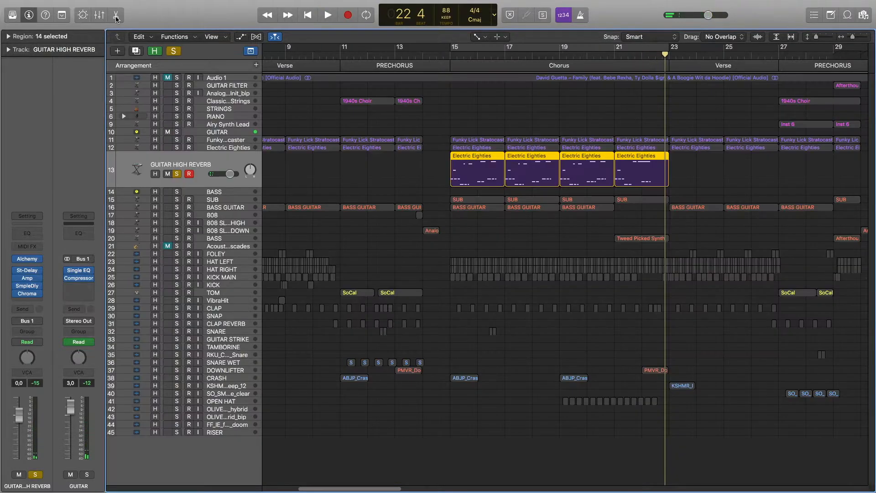
left_click(176, 174)
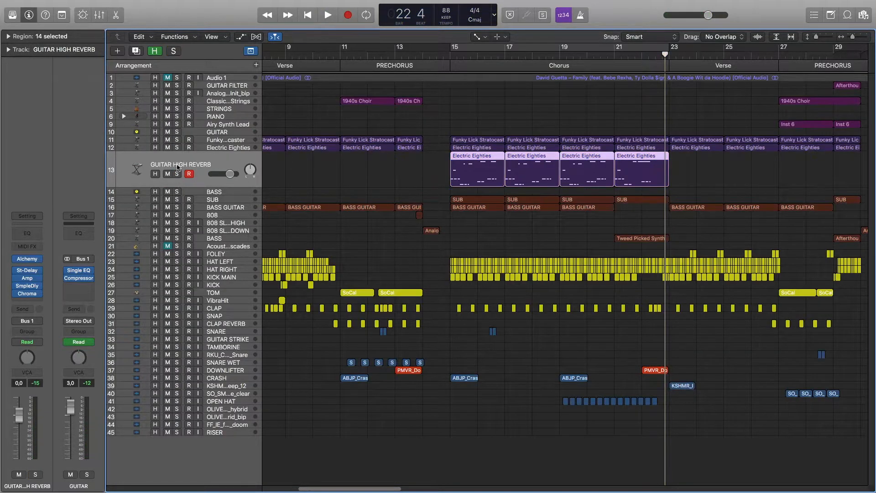
- Solo the Electric Eighties track above GUITAR HIGH REVERB and audition its notes in the Piano Roll from bar 21
left_click(177, 148)
double_click(648, 161)
left_click(541, 138)
key("space")
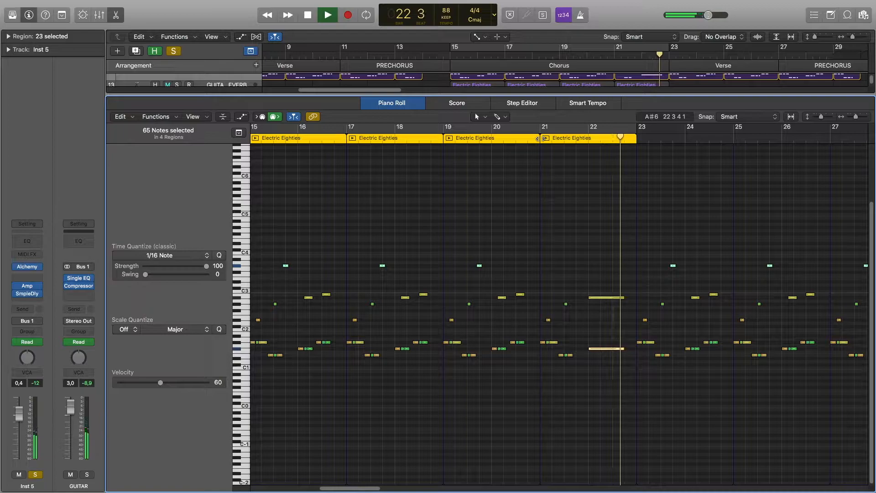
key("space")
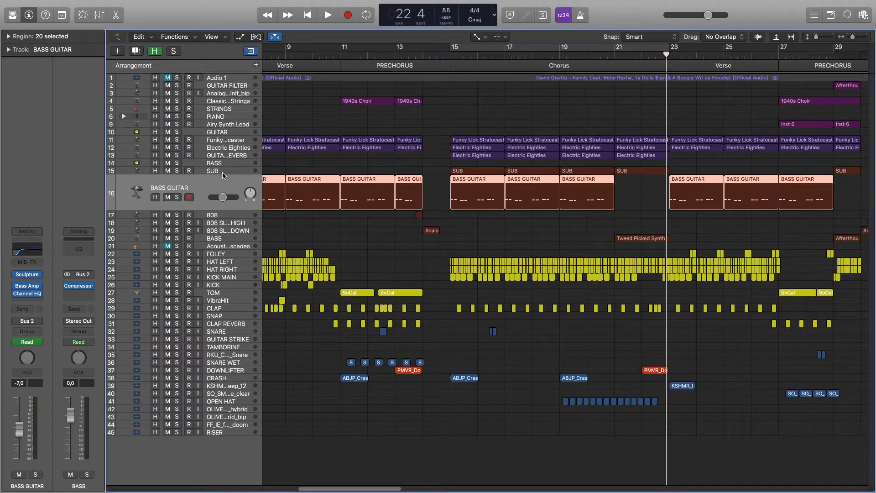
- Audition the soloed SUB notes in the Piano Roll from bar 15 and inspect the track's ES2 synth
left_click(222, 172)
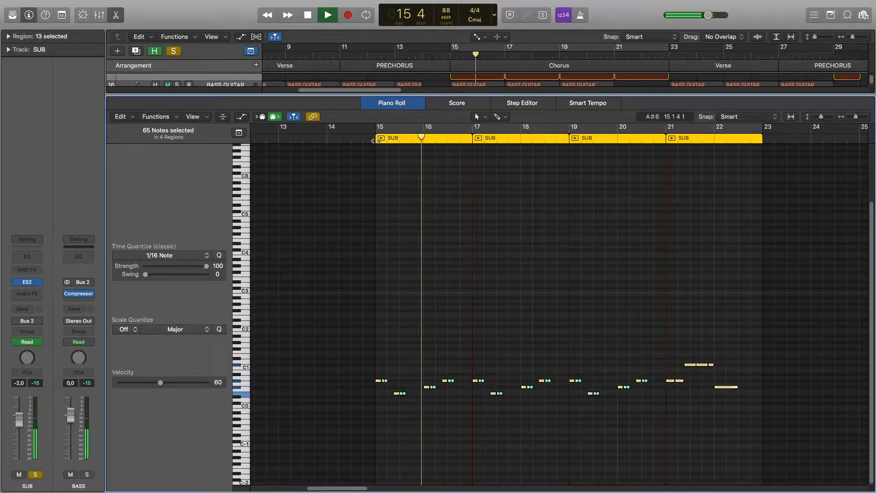
key("space")
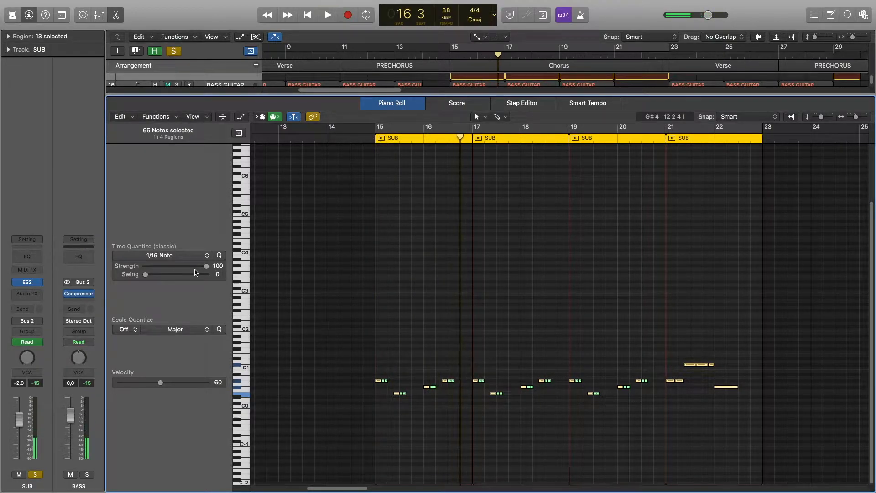
left_click(26, 284)
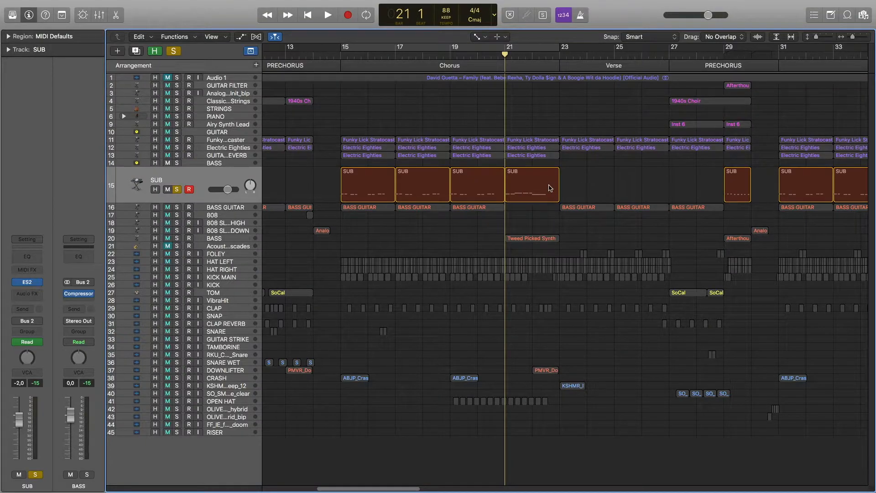
- Audition the soloed SUB notes from bar 21 in the Piano Roll, then clear the solo
double_click(550, 188)
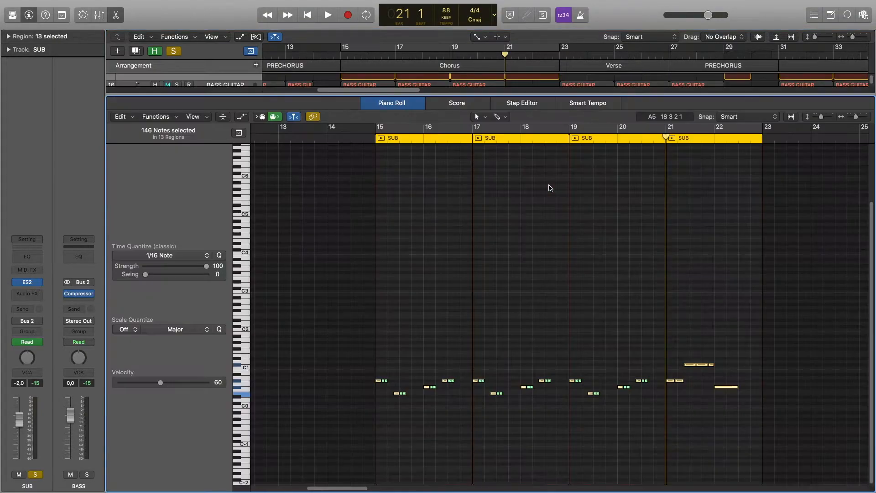
key("space")
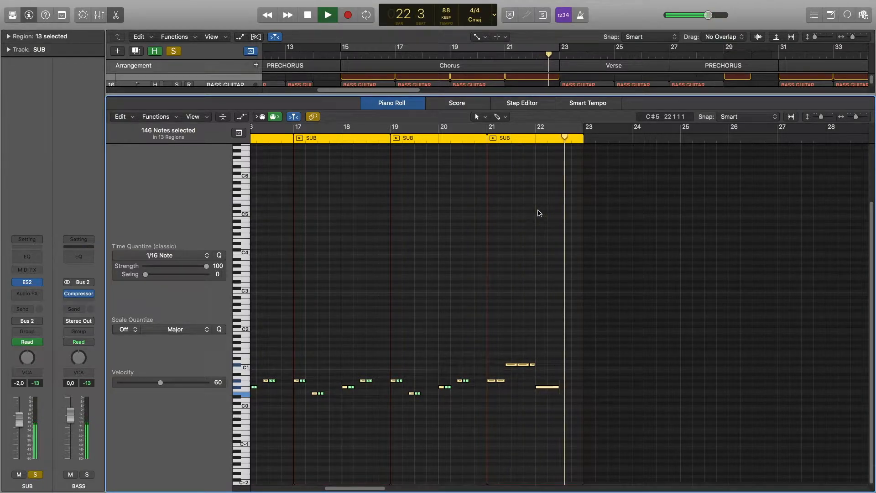
key("space")
key("e")
left_click(174, 51)
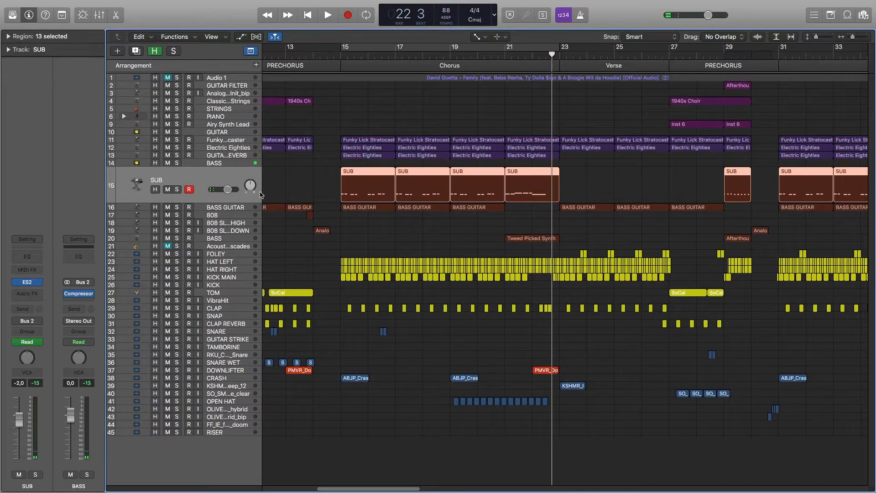
- Solo the BASS track with the Tweed Picked Synth region and audition its notes in the Piano Roll from bar 21
left_click(229, 238)
key("s")
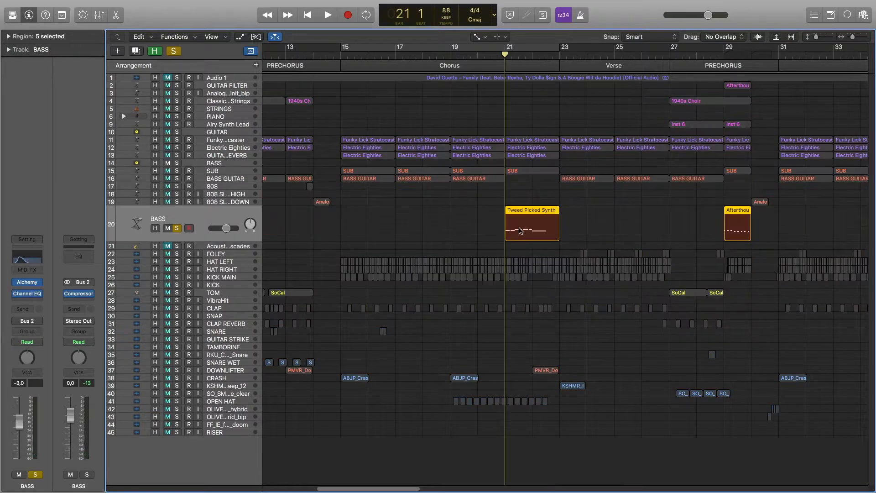
key("e")
key("space")
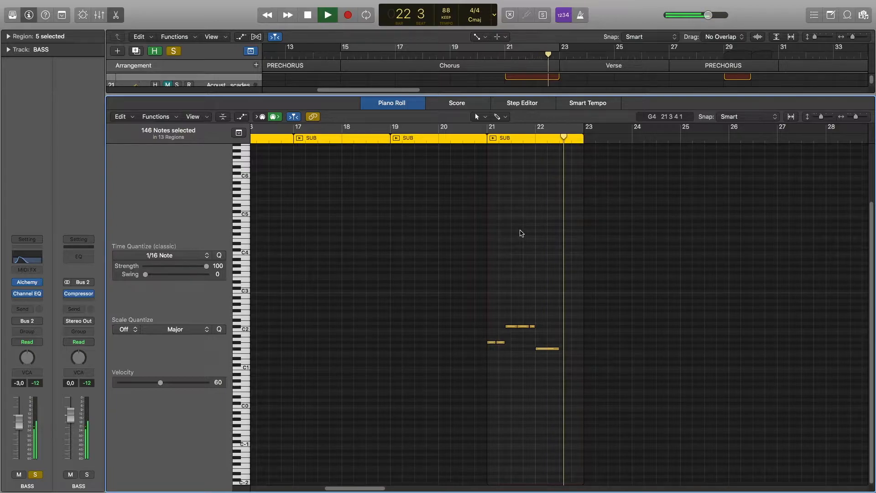
key("space")
- Inspect the BASS track's Alchemy preset and Channel EQ curve, then close the Piano Roll and unsolo the track
left_click(29, 284)
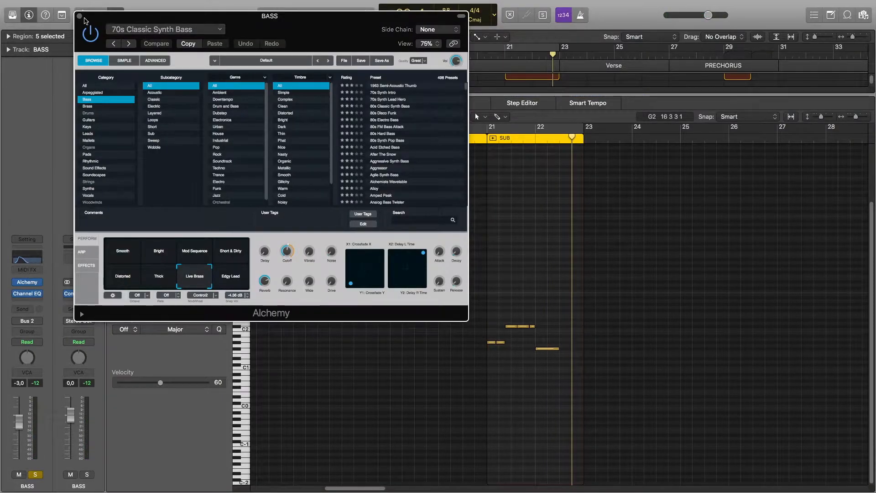
left_click(80, 17)
left_click(27, 294)
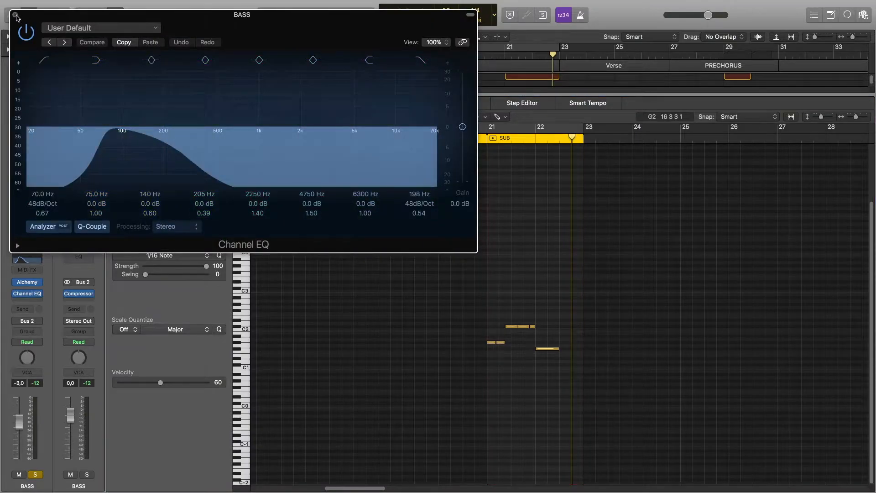
left_click(16, 15)
key("p")
key("s")
- Loop the chorus from bar 15 to 23 and audition its hat, kick, clap, snare, crash and open hat tracks soloed, then clear the solos
left_click_drag(342, 48, 560, 62)
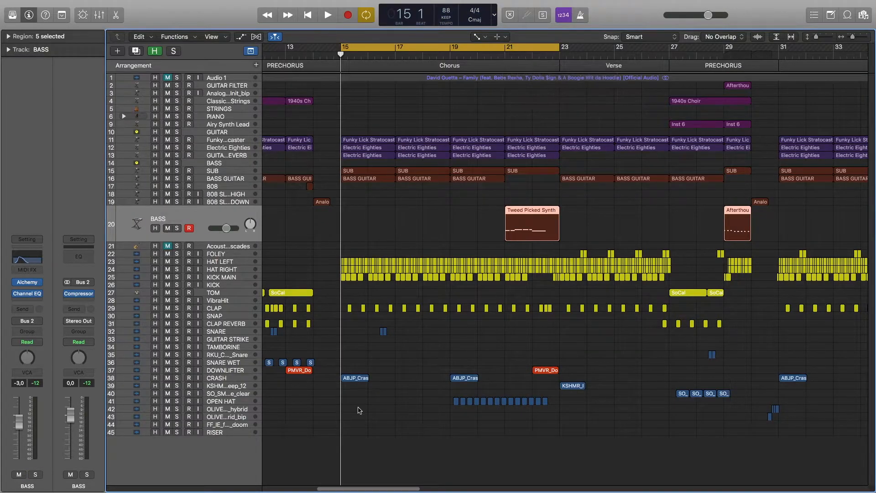
left_click_drag(179, 264, 180, 381)
key("space")
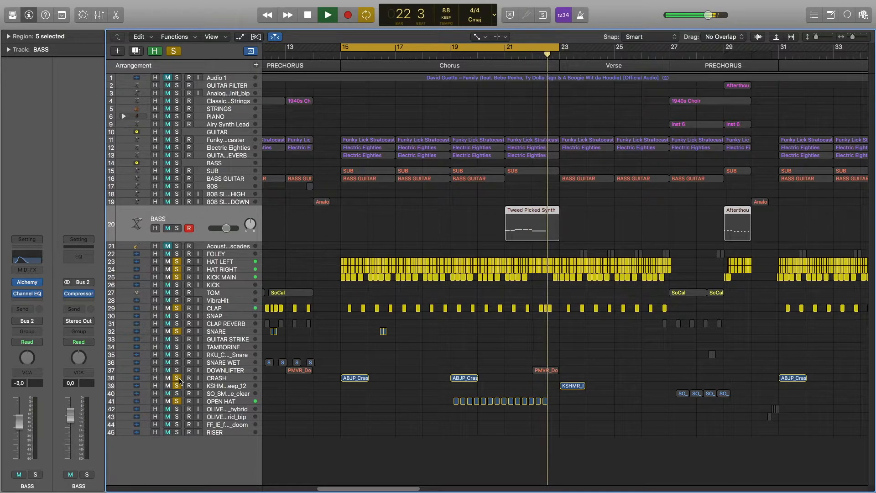
key("space")
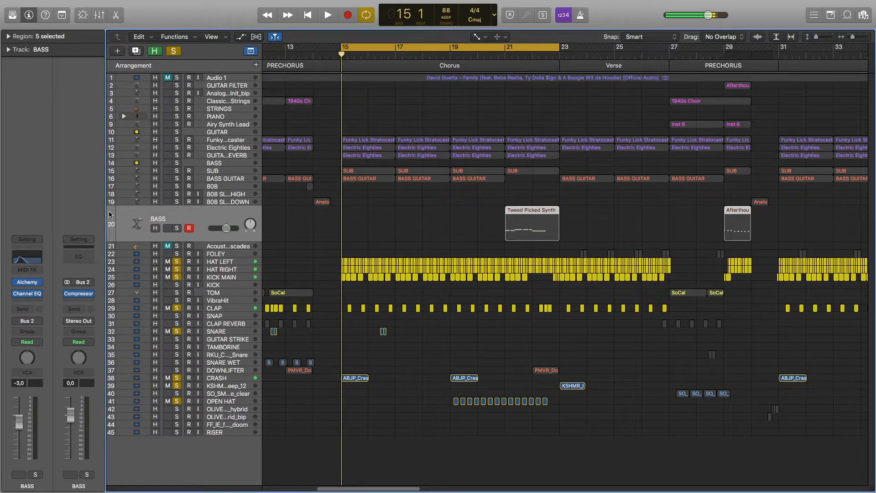
left_click(173, 50)
- Turn off the loop, solo the DOWNLIFTER track and audition it from bar 22
left_click(532, 54)
left_click(532, 44)
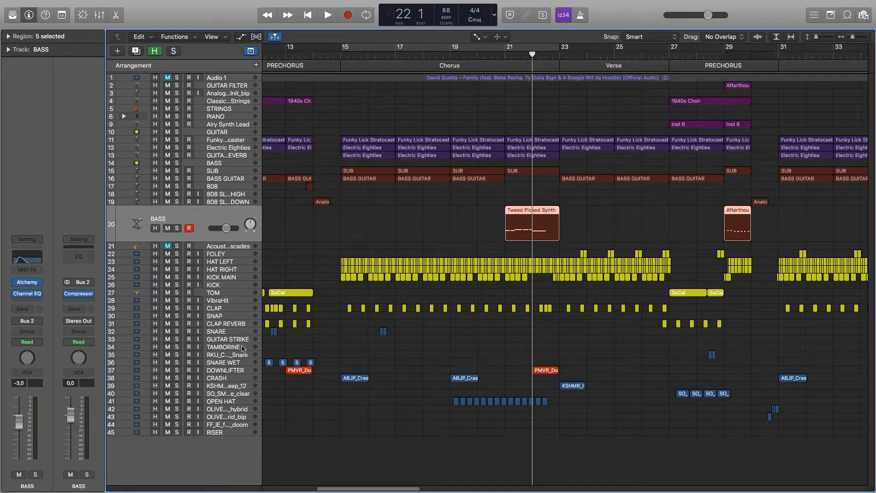
left_click(176, 370)
key("space")
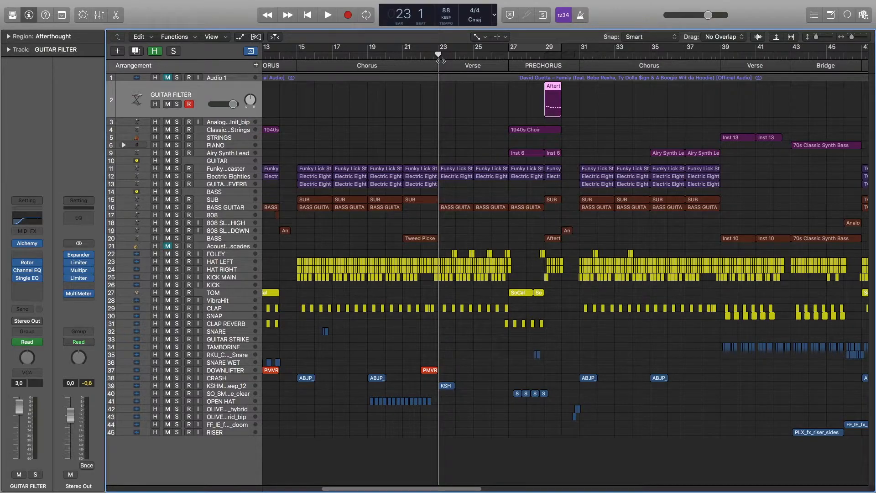
- Audition the full mix of the second verse from bar 23, then return the playhead to bar 23
key("space")
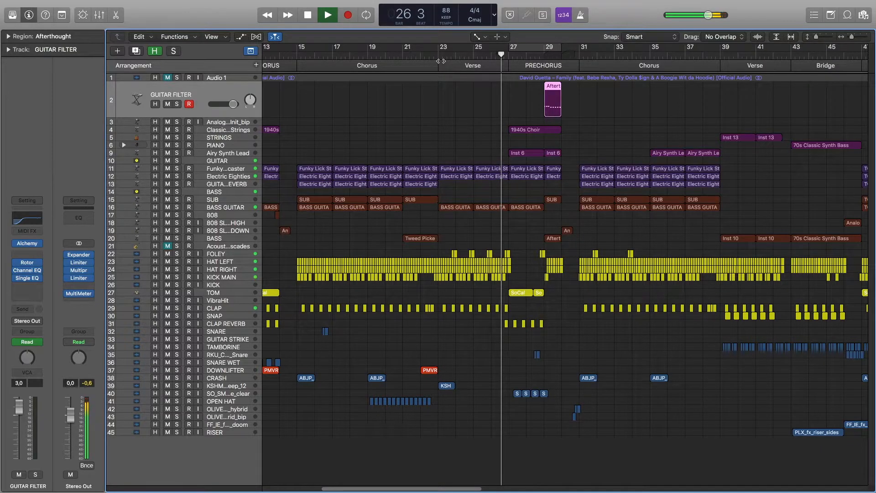
key("space")
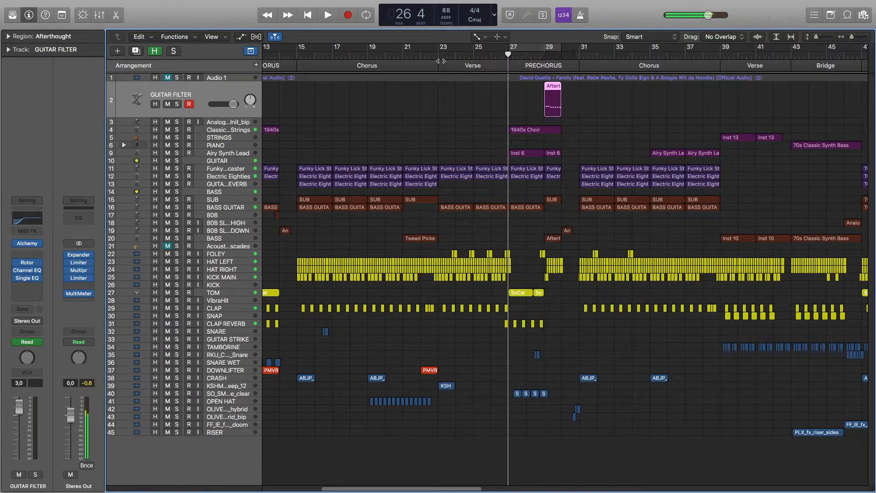
left_click(439, 55)
- Audition the full mix of the second prechorus from bar 27
scroll(508, 331, "left", 2)
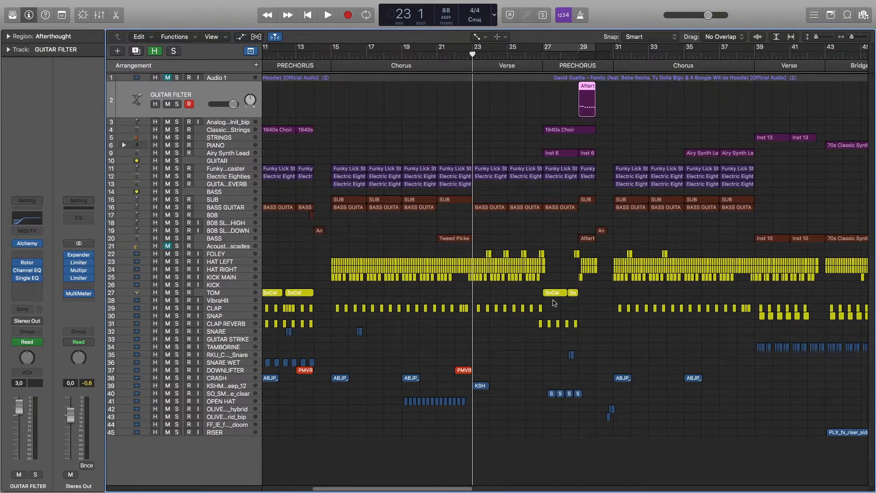
scroll(555, 302, "right", 5)
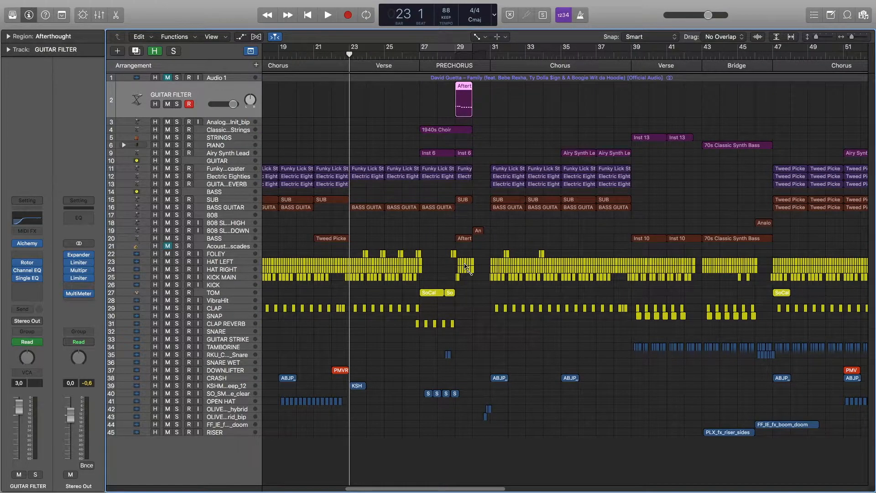
scroll(465, 266, "up", 5)
left_click(393, 57)
key("space")
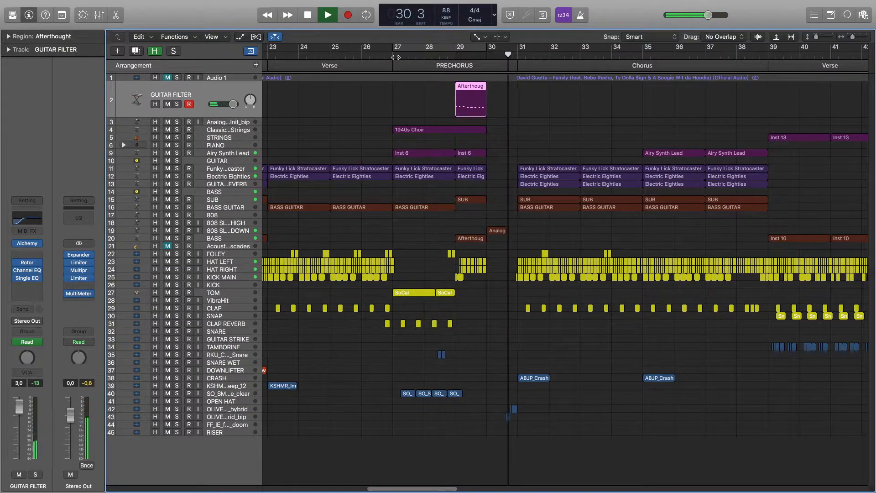
key("space")
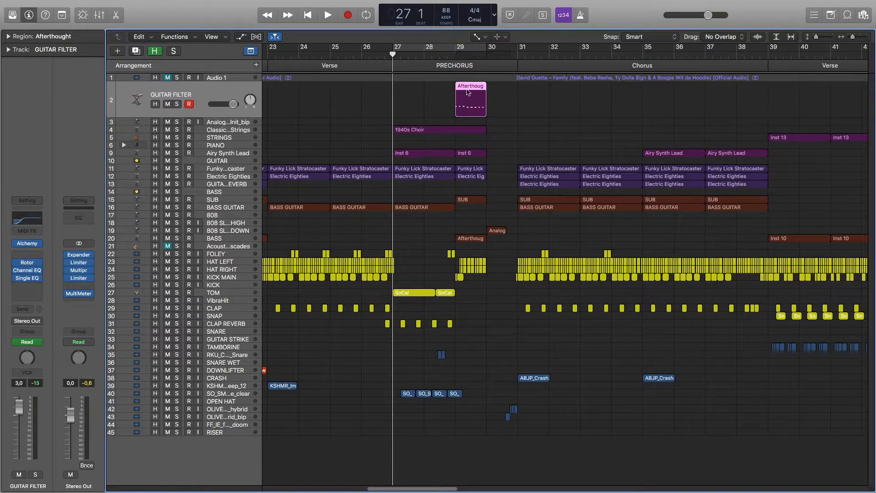
- Audition the soloed GUITAR FILTER region at bar 29 and inspect its Rotor Cabinet and Single Band EQ effects
left_click(456, 54)
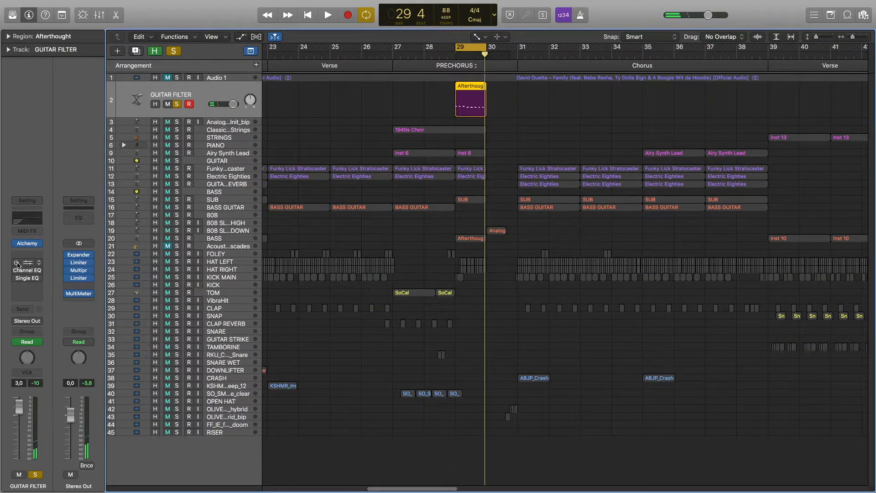
left_click(29, 264)
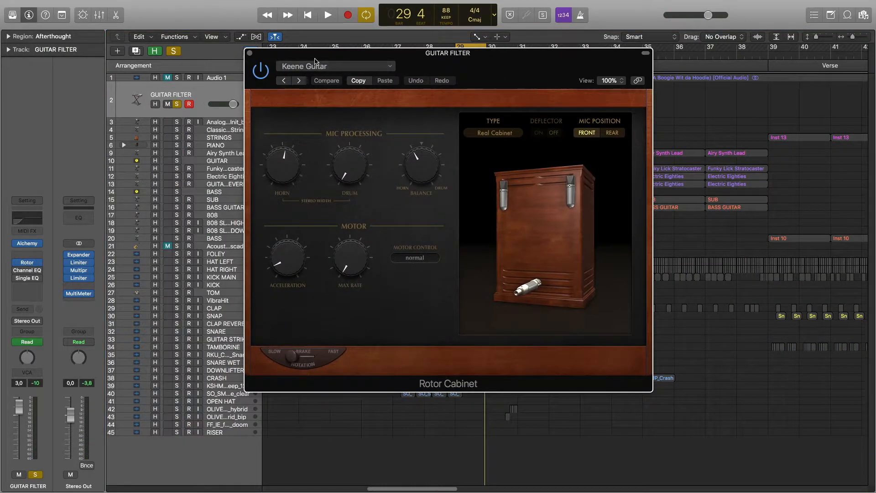
left_click(251, 54)
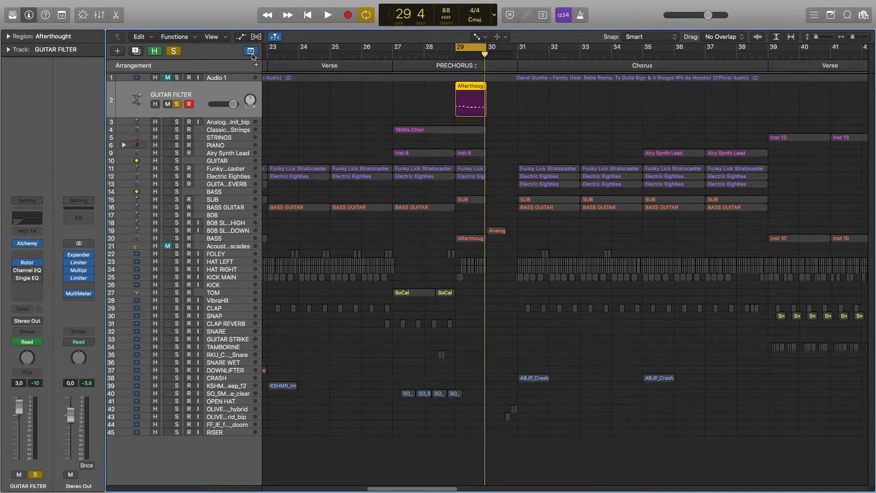
left_click(27, 273)
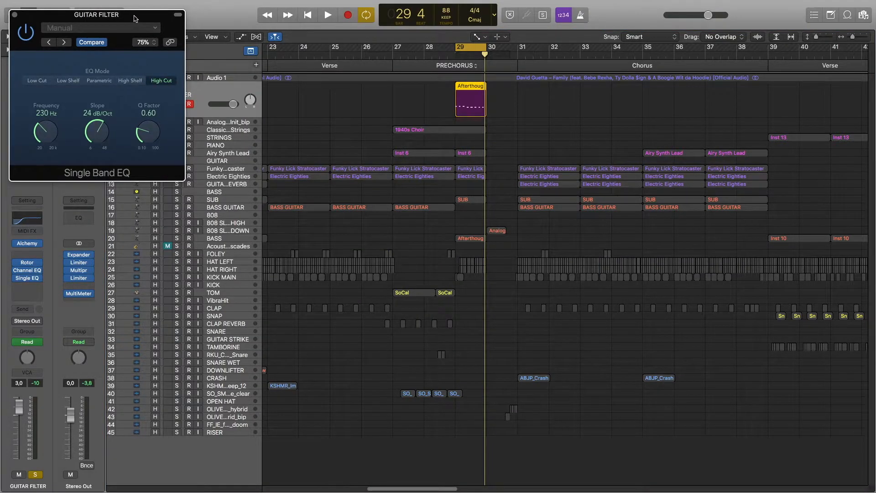
left_click_drag(134, 18, 357, 90)
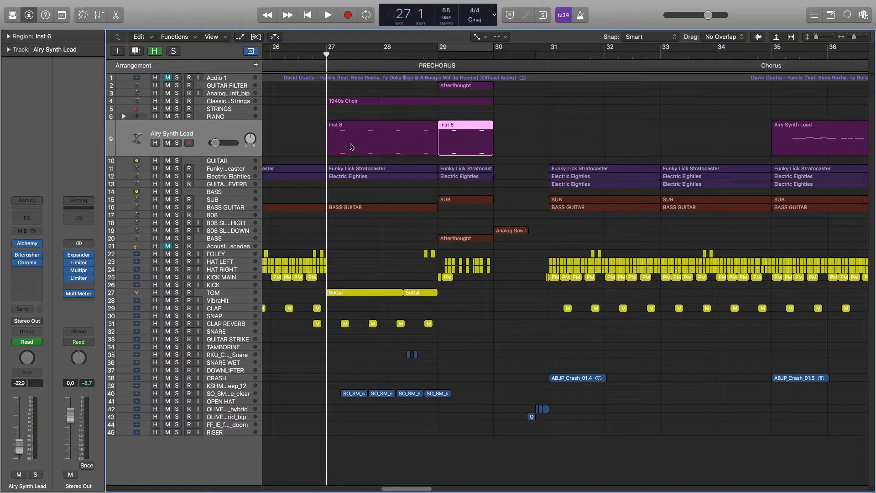
- Solo the Airy Synth Lead track and audition its prechorus notes in the Piano Roll from bar 27
left_click(177, 143)
key("p")
key("space")
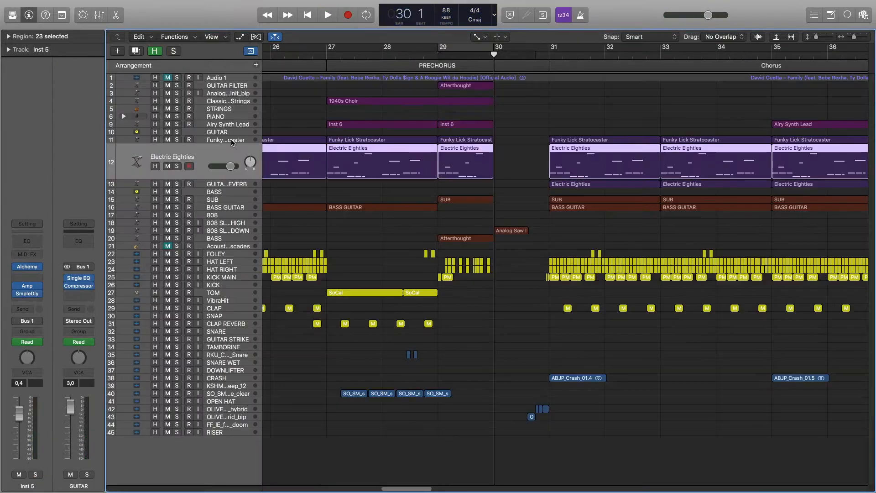
- Solo the SUB track and audition its prechorus notes at bar 29 in the Piano Roll
left_click(264, 164)
left_click(230, 178)
left_click(242, 200)
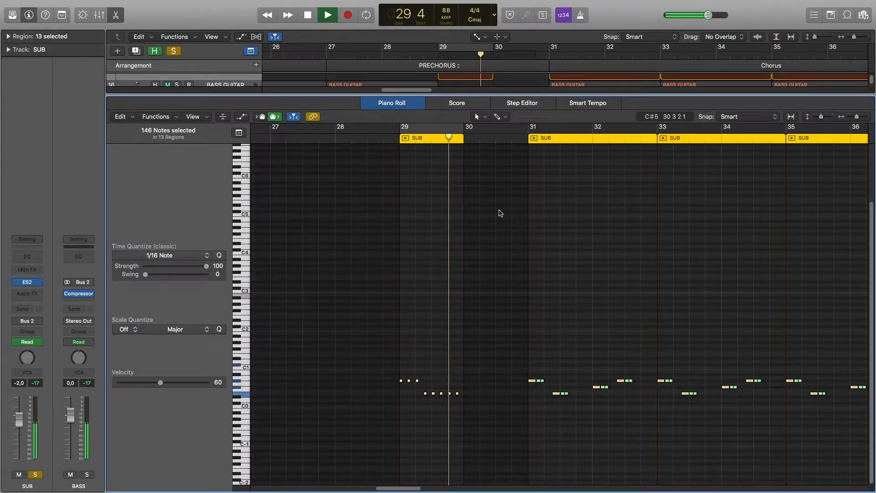
key("space")
key("e")
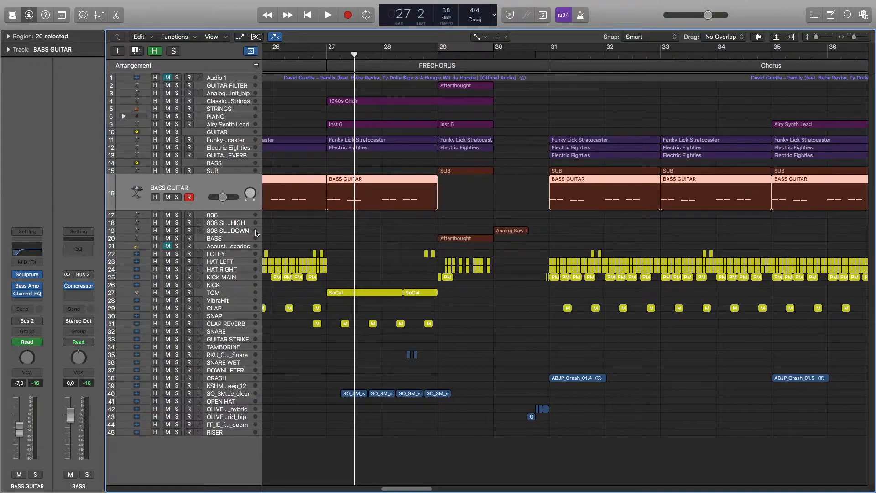
- Solo the BASS track and audition its Afterthought region at bar 29 in the Piano Roll
left_click(207, 238)
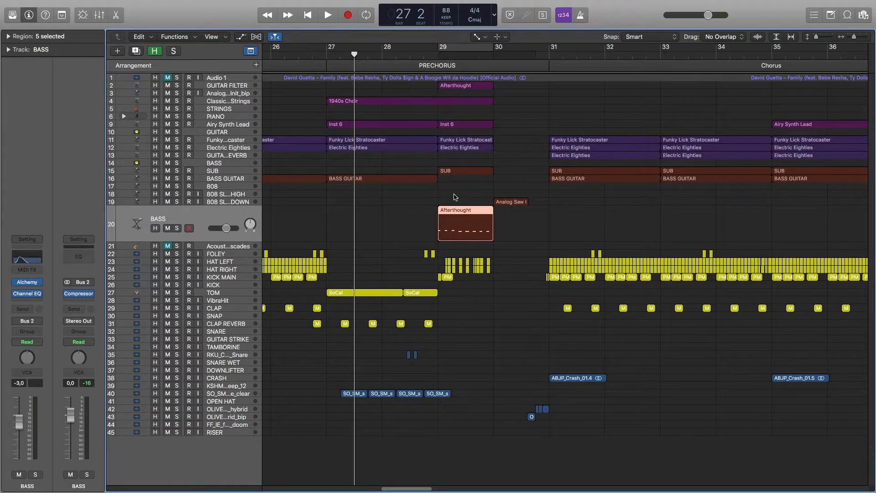
double_click(479, 229)
scroll(396, 257, "left", 3)
scroll(396, 257, "left", 10)
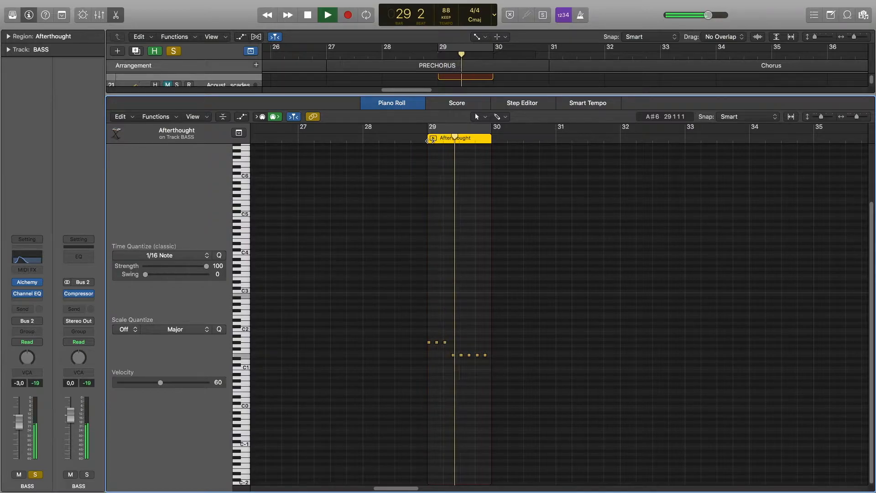
key("space")
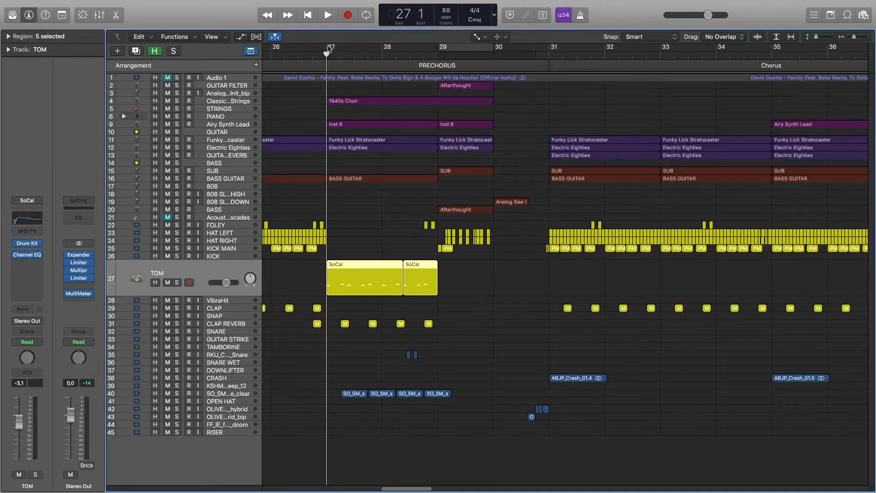
- Loop the prechorus from bar 27 to 30, solo the TOM track and audition it
left_click_drag(328, 49, 493, 48)
key("s")
key("space")
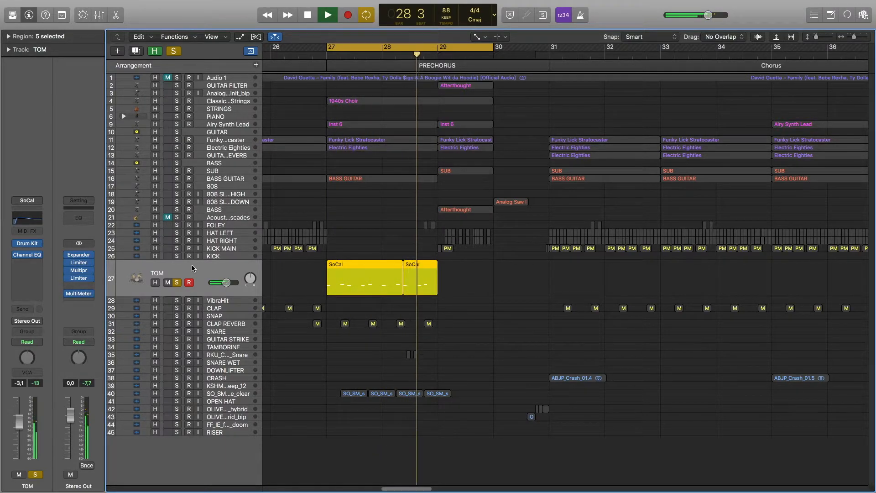
key("space")
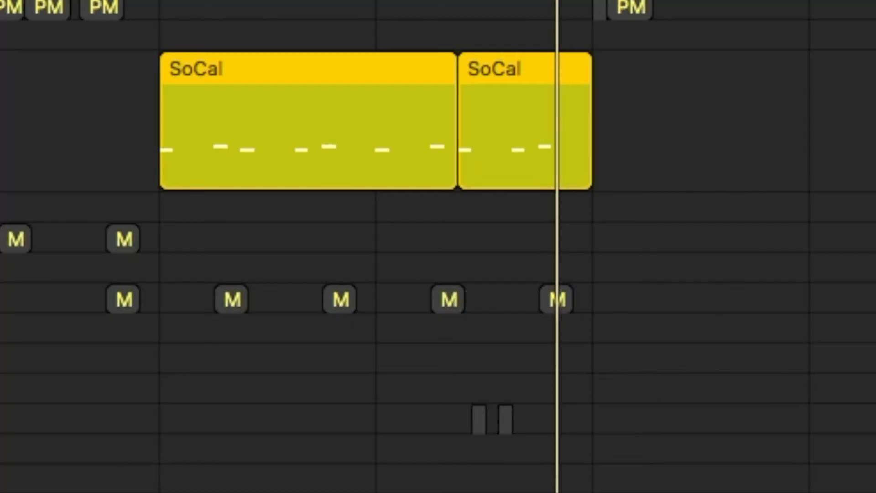
- Solo the CLAP REVERB track alongside TOM and audition the two together in the prechorus loop
left_click(177, 324)
left_click(215, 324)
key("space")
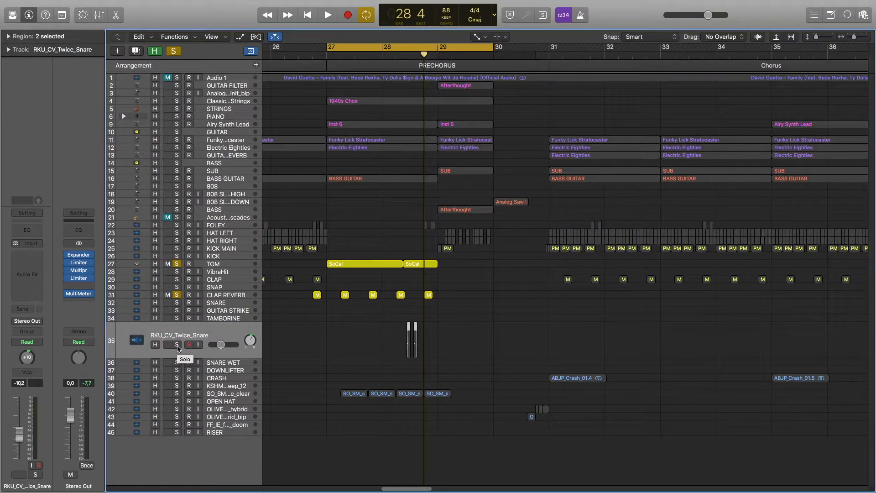
- Add the RKU_CV_Twice_Snare and SO_SM_snare_clear tracks to the solo and audition the combined prechorus drums
left_click(178, 345)
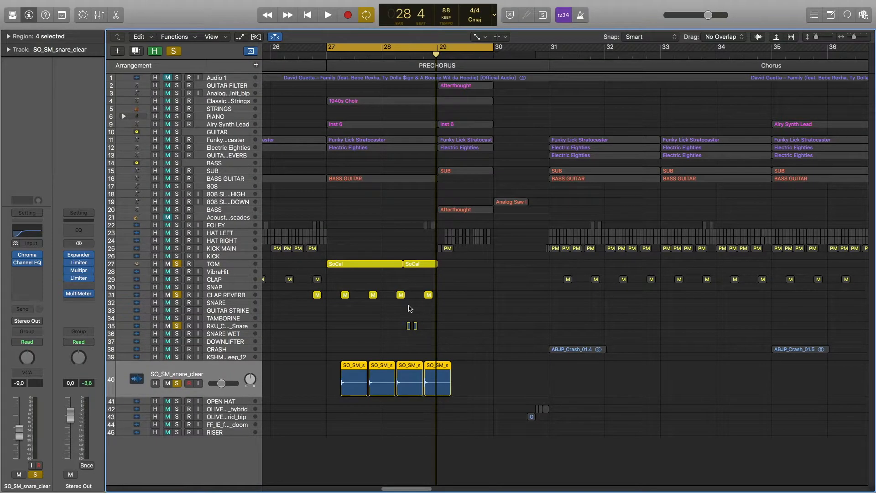
key("space")
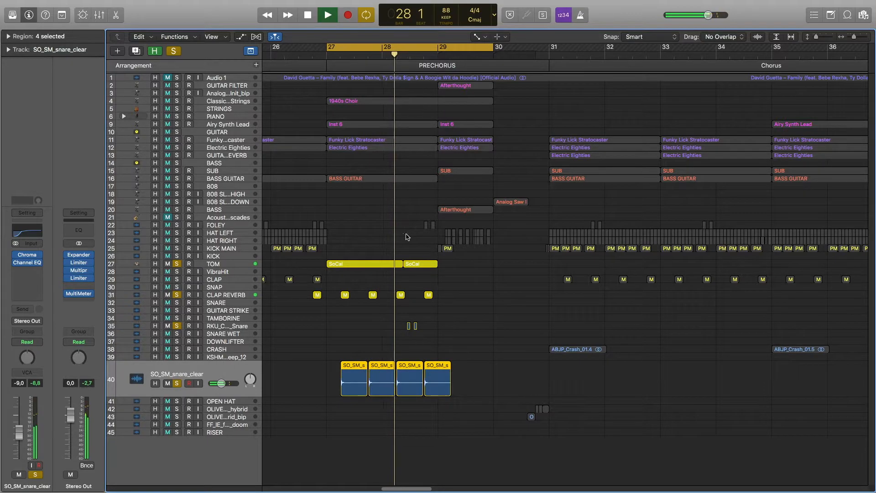
key("space")
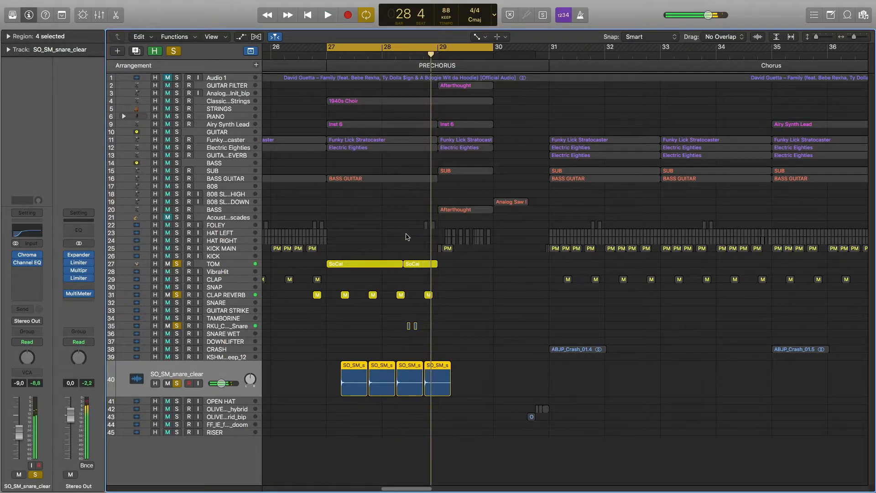
- Add the FOLEY, HAT LEFT and HAT RIGHT tracks to the soloed drums and audition the prechorus around bar 29
key("space")
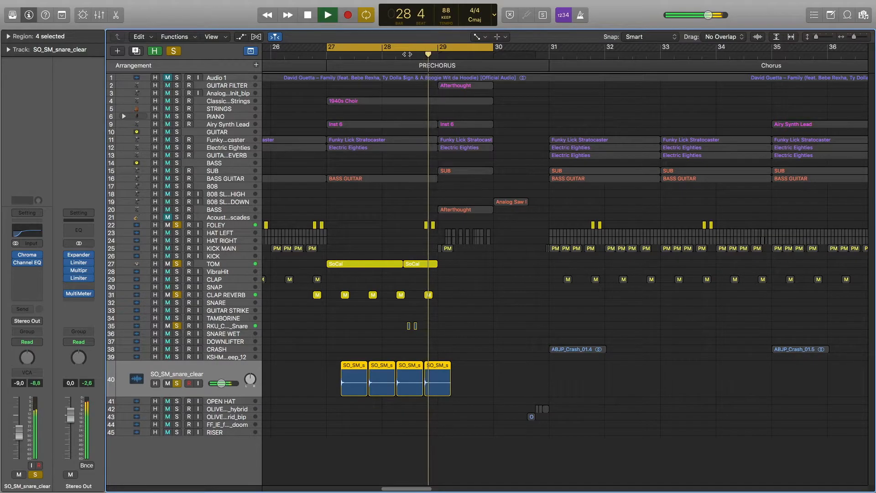
key("space")
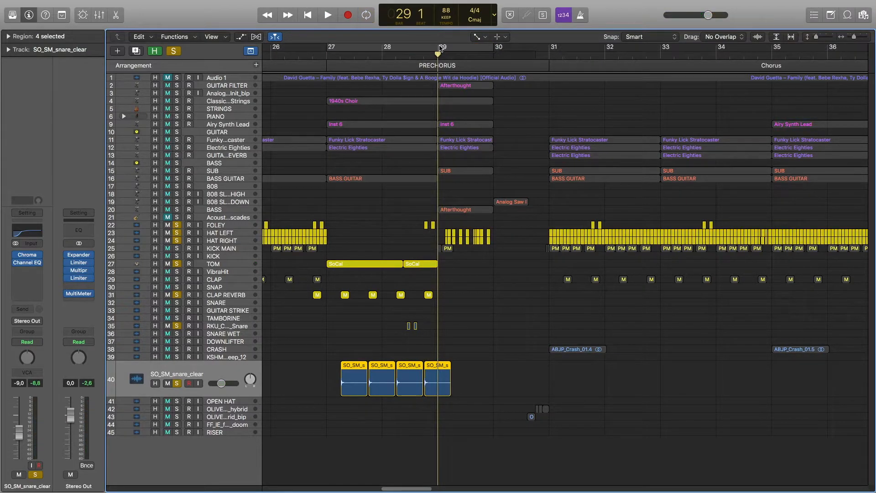
left_click_drag(441, 48, 490, 48)
key("space")
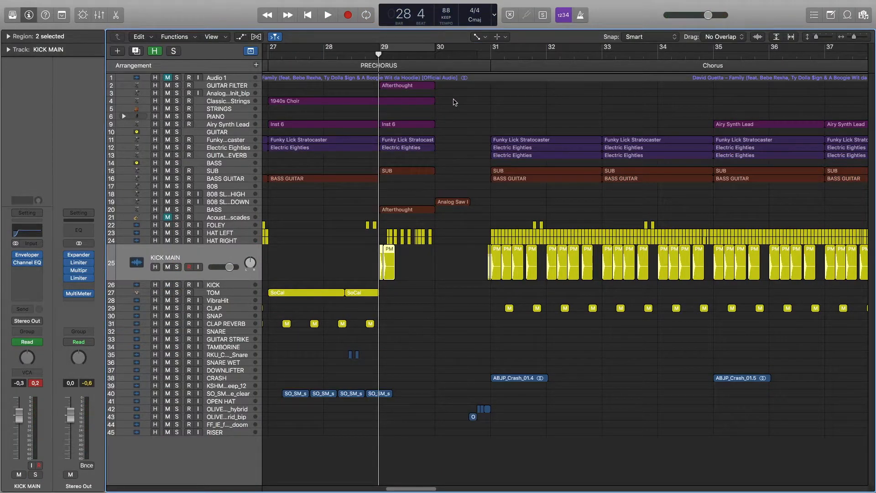
- Audition the 808 SLOW DOWN and OLIVER hybrid snare regions from bar 30 up to the start of the chorus
left_click(236, 204)
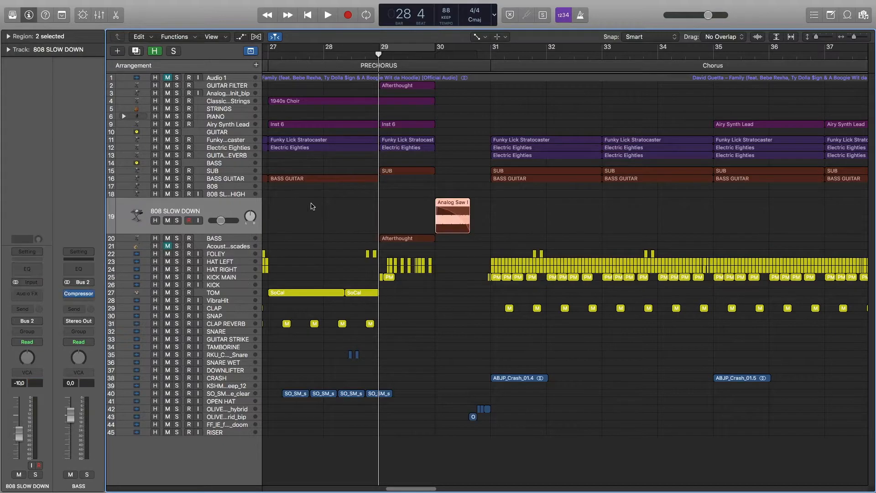
left_click(434, 56)
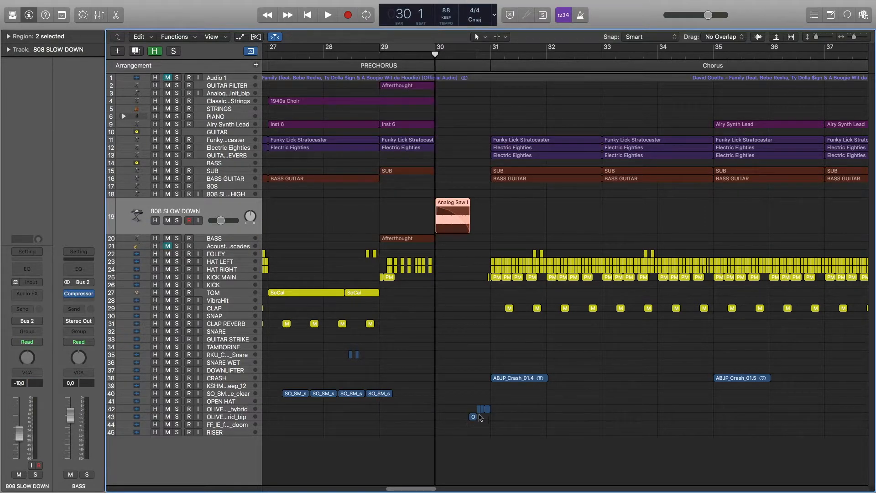
left_click(244, 410)
scroll(420, 416, "up", 8)
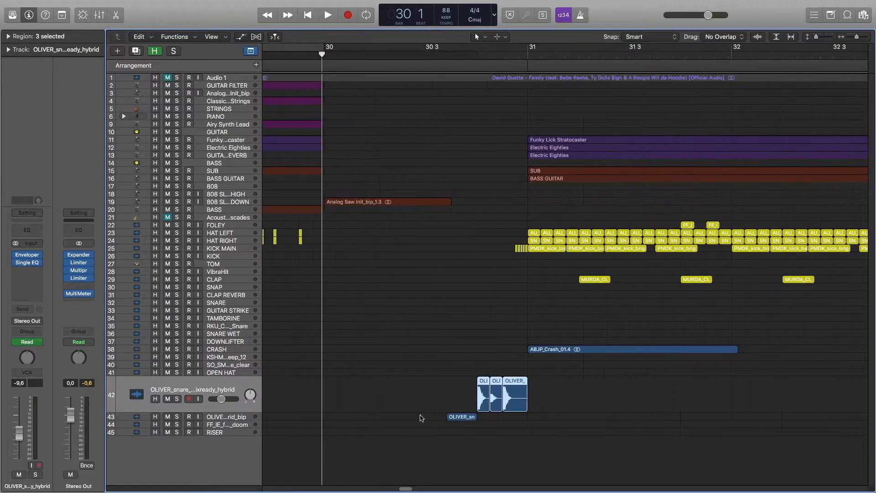
key("space")
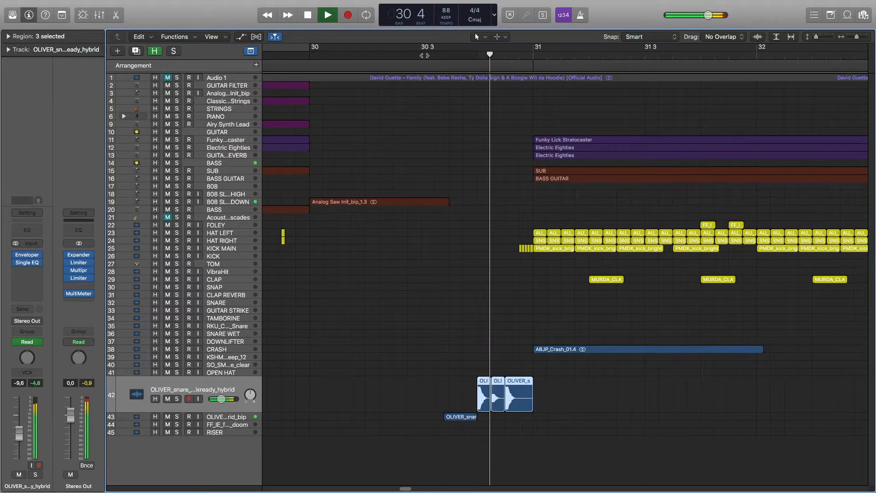
key("space")
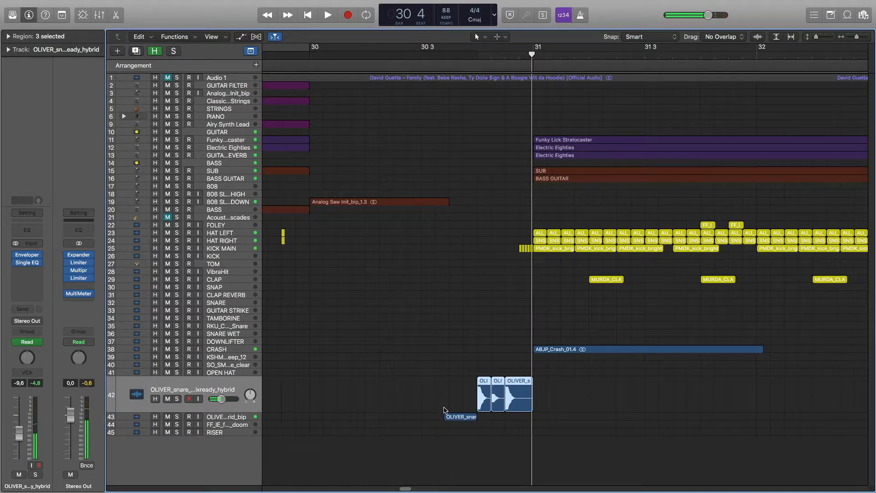
- Select the OLIVER hybrid_bip snare track and inspect its region just before the three OLIVER snare hits in bar 30
left_click(254, 418)
left_click(384, 410)
left_click(469, 408)
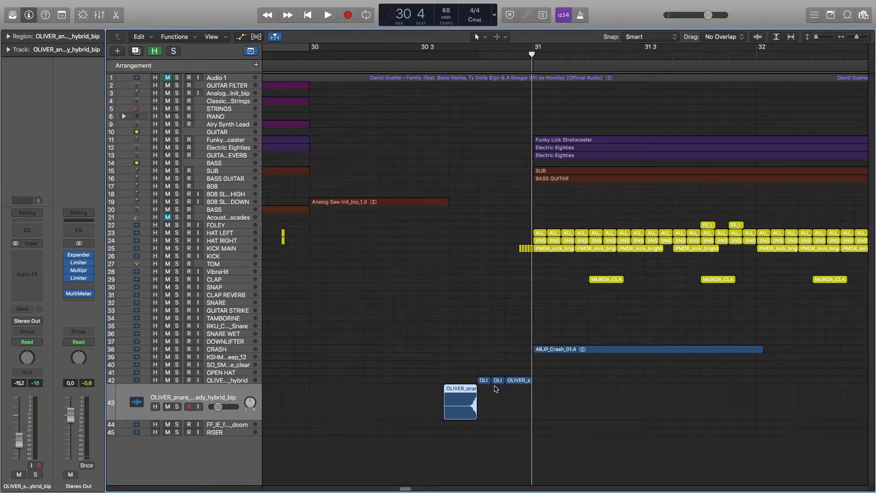